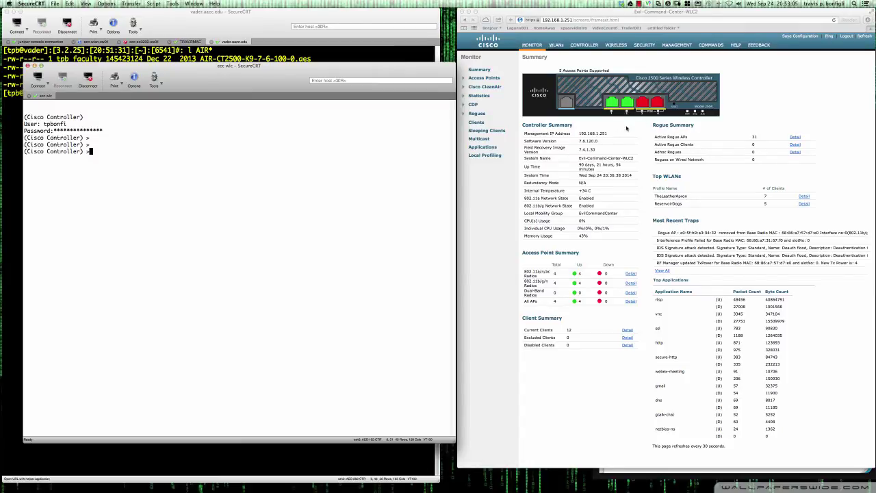
Verify the controller's software version reads 7.6.120.0, then move to the Management summary page.
left_click(603, 141)
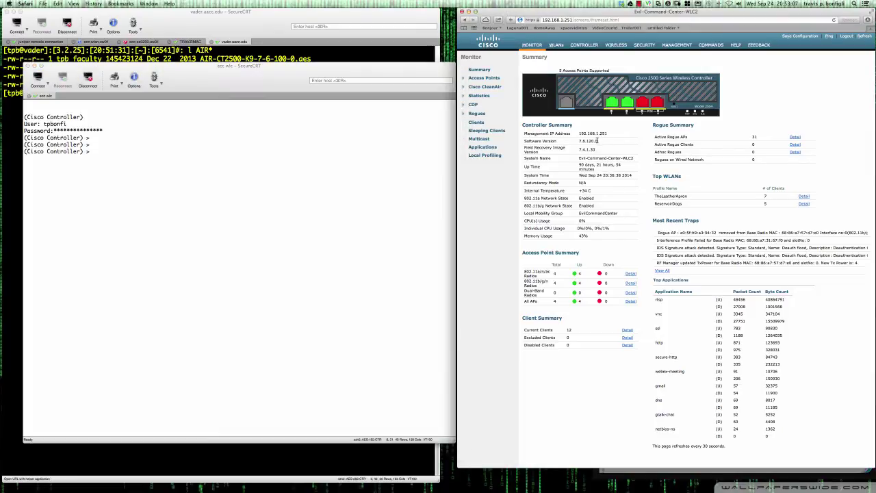
left_click_drag(597, 140, 579, 141)
left_click(602, 141)
left_click(679, 46)
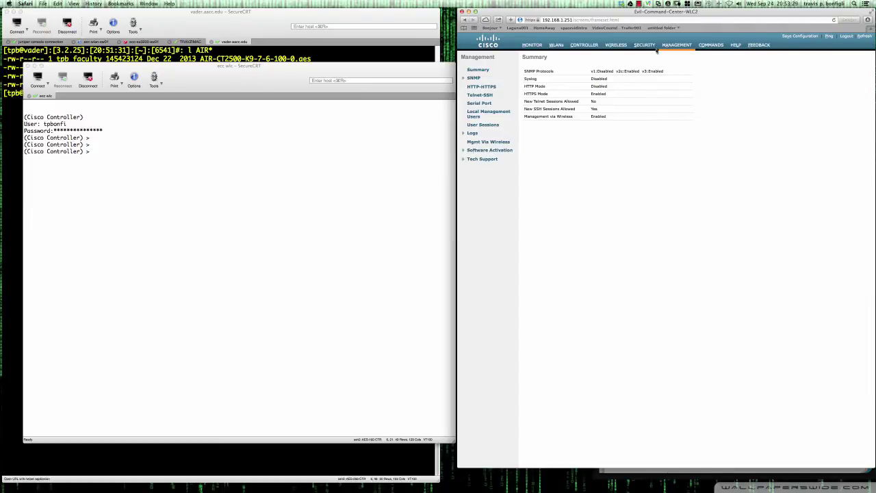
Set the SFTP download file to AIR-CT2500-K9-8-0-100-0.aes, enter the server password, and check the server's image files.
left_click(710, 44)
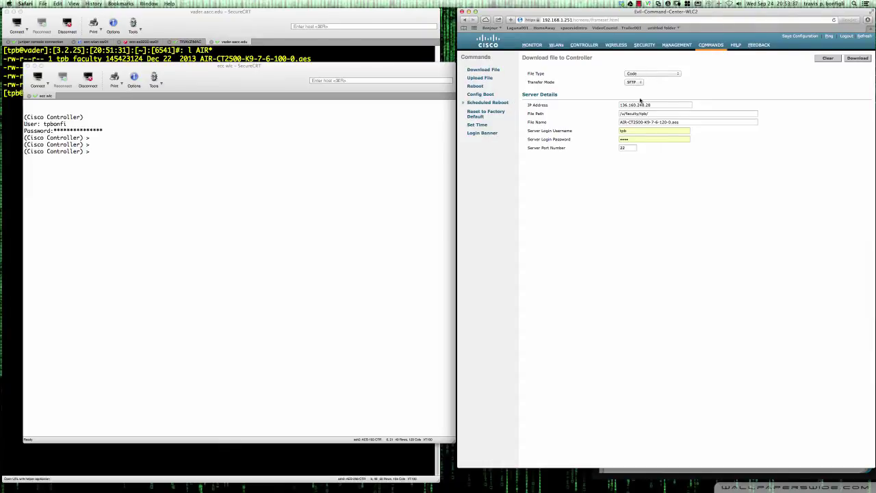
left_click(683, 122)
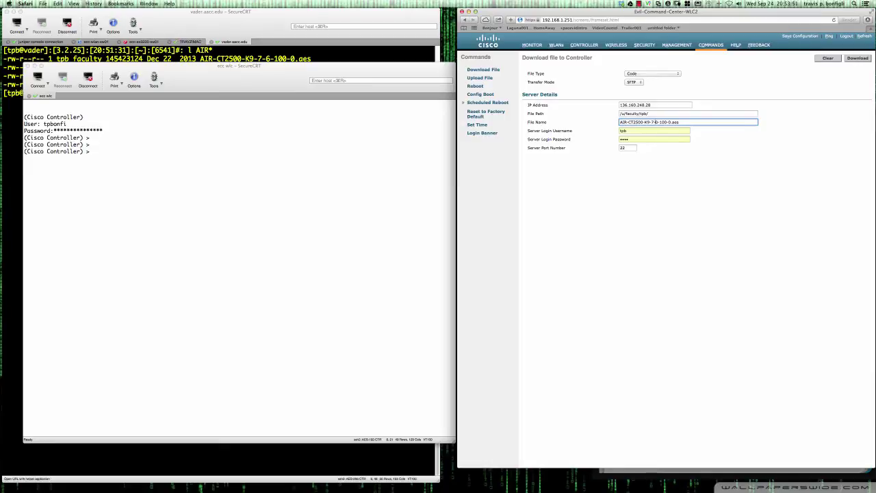
key("BackSpace")
type("8")
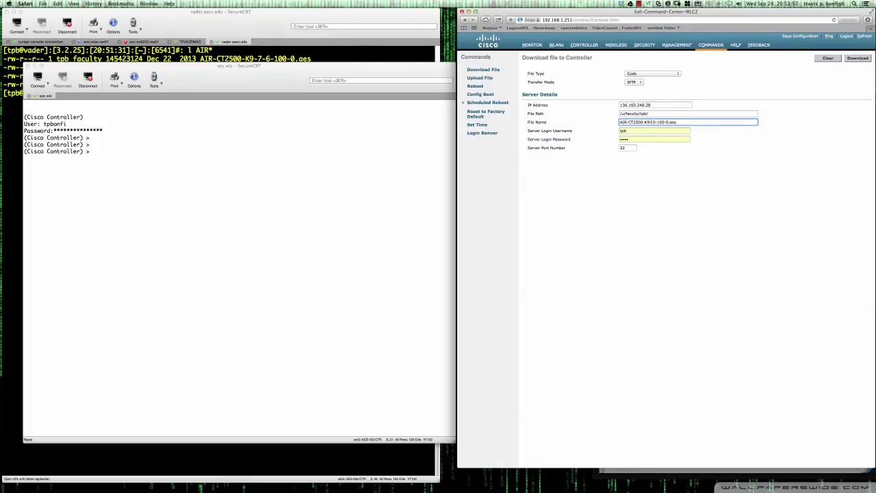
left_click(637, 139)
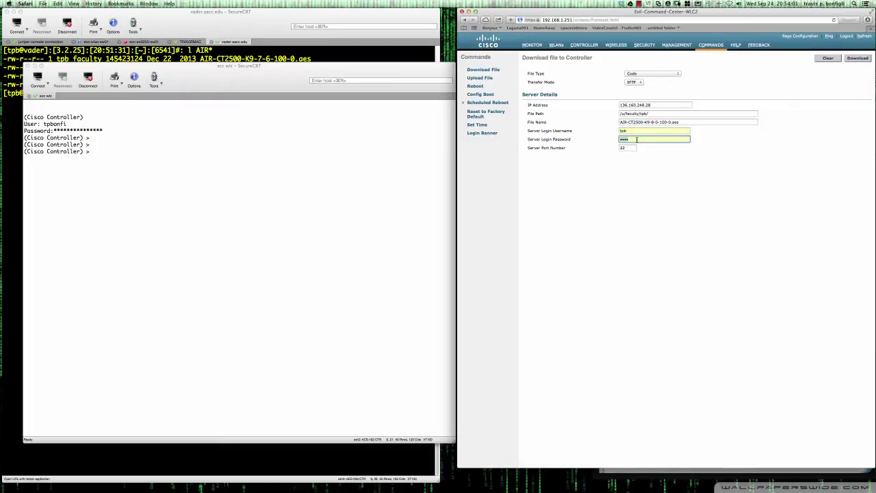
type("••")
left_click(380, 58)
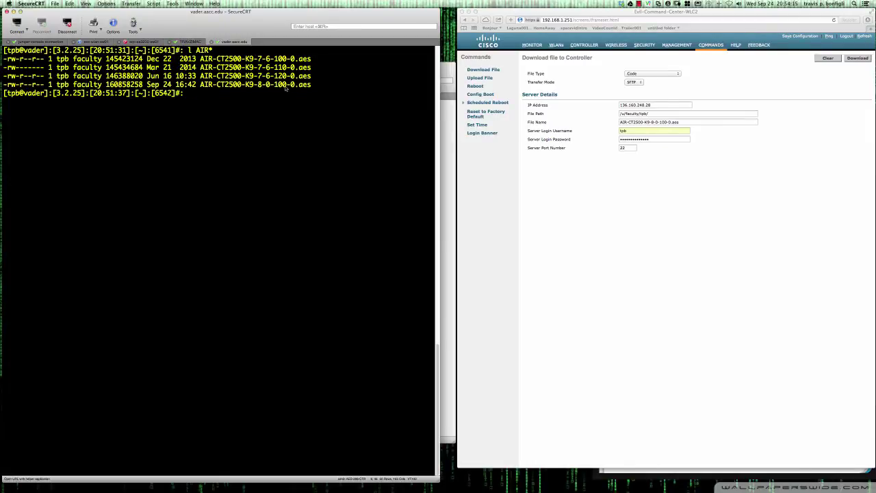
left_click(446, 123)
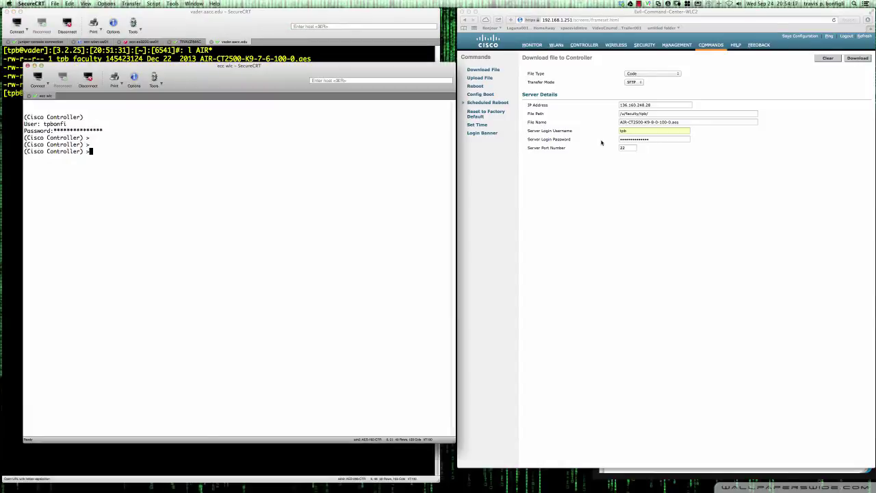
Launch and confirm the SFTP download of the 8.0.100.0 image, saving the server password in Safari.
left_click(855, 59)
left_click(855, 58)
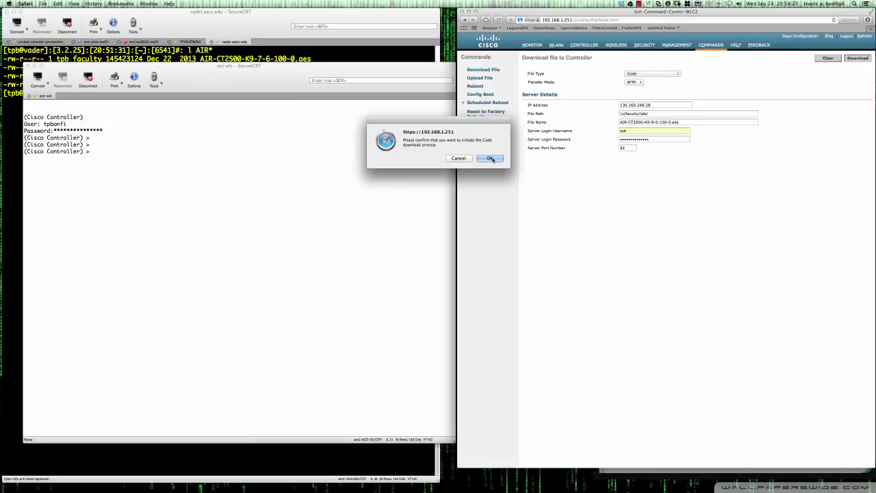
left_click(491, 158)
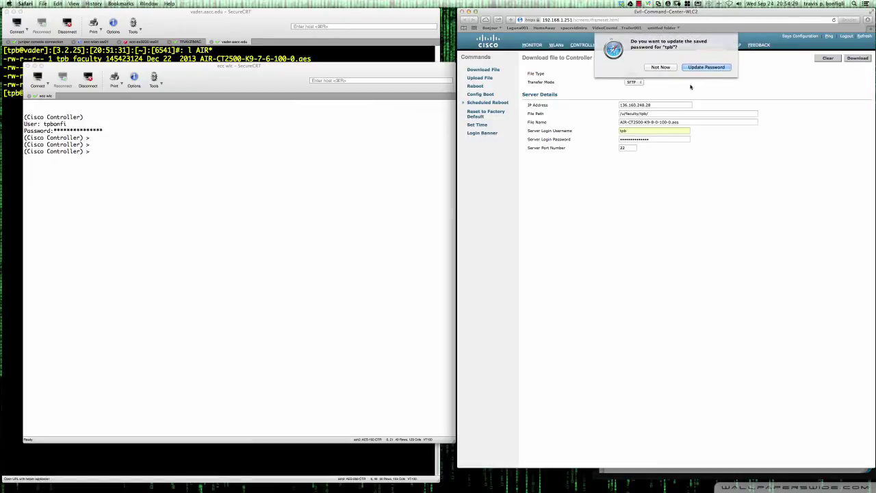
left_click(698, 69)
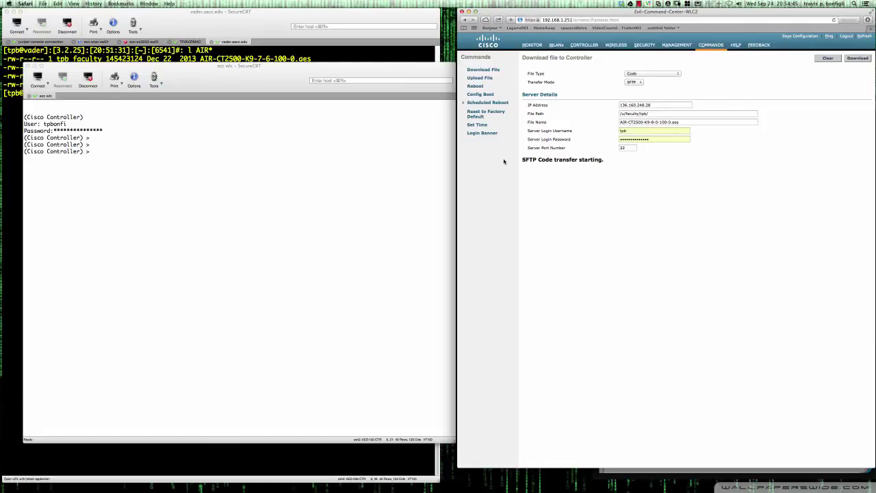
Run show ap image all in the controller session to list every AP's image version.
left_click(404, 179)
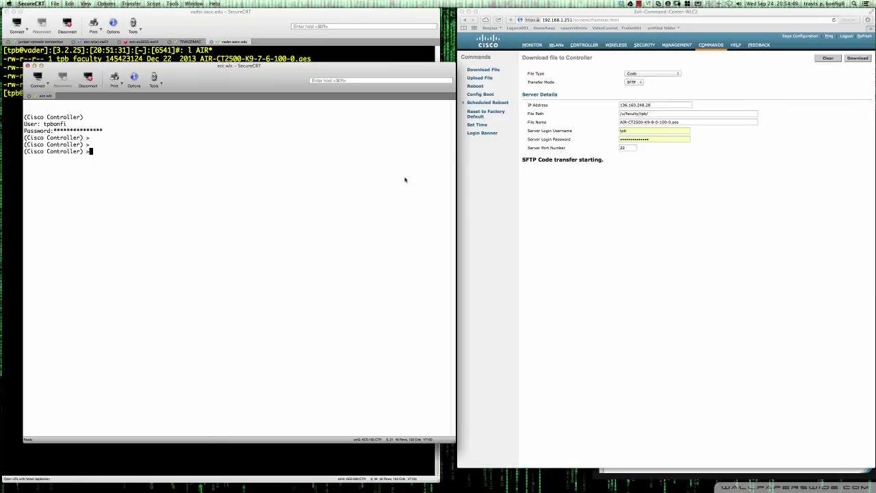
key("Return")
key("Return")
key("Return")
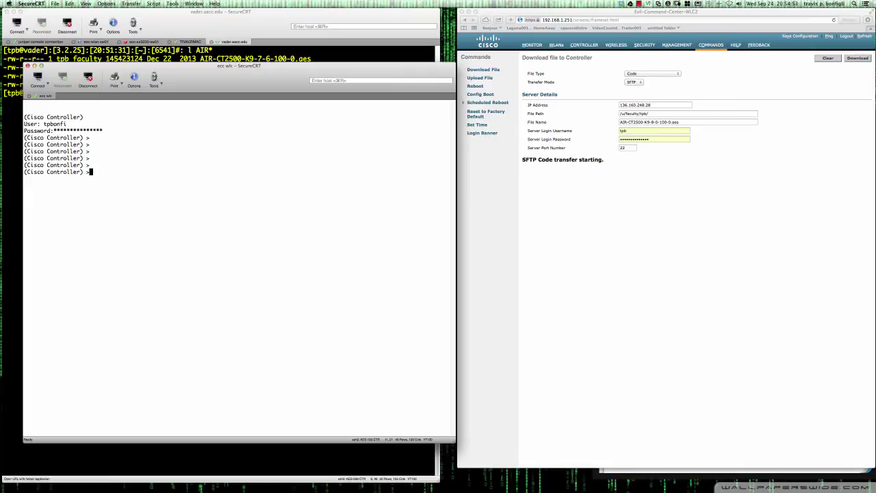
type("show ap image all")
key("Return")
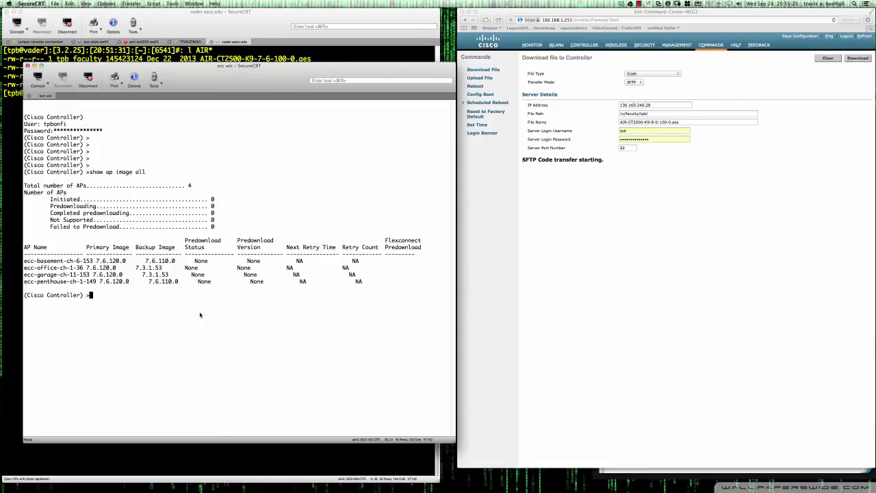
Run show boot (7.6.120.0 active, 7.6.110.0 backup) and retry the AP image query.
type("show boot")
key("Return")
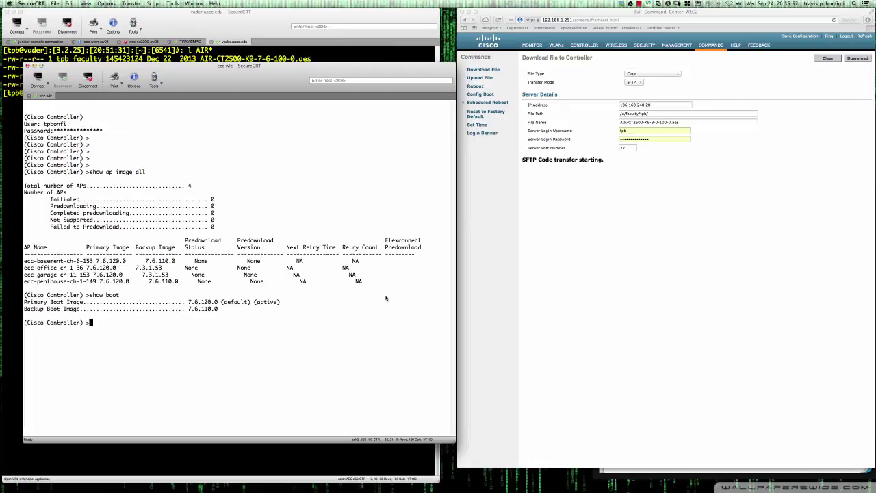
type("show ap image")
key("Return")
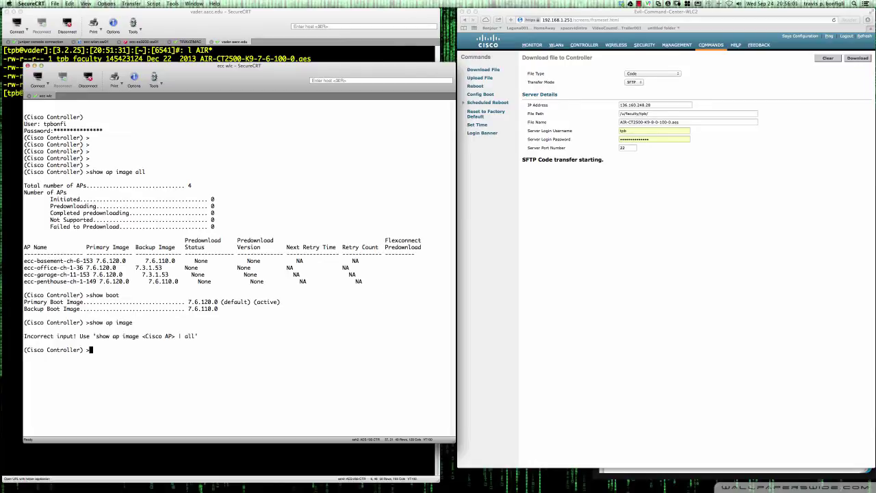
key("Up")
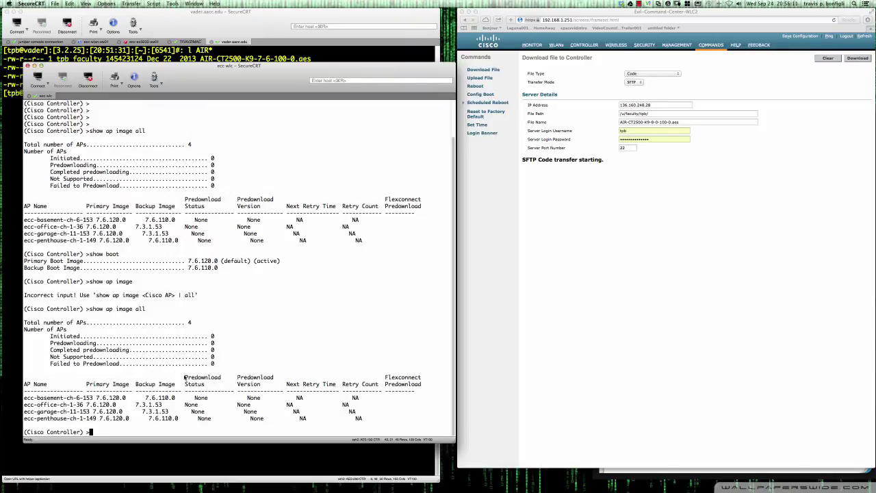
left_click_drag(184, 377, 218, 378)
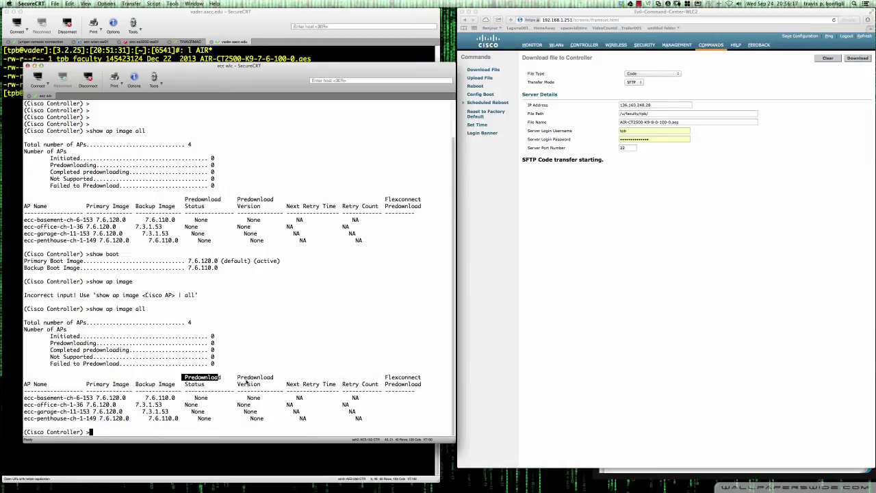
left_click(212, 387)
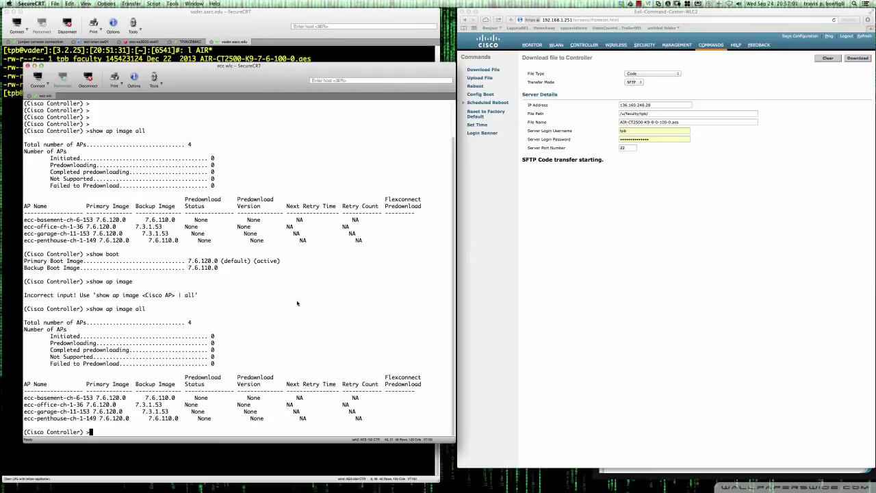
scroll(297, 303, "up", 2)
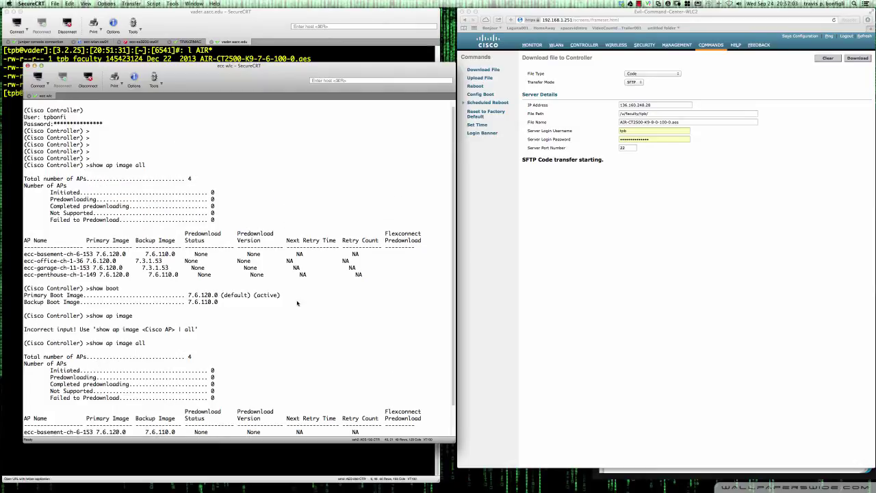
scroll(297, 304, "down", 2)
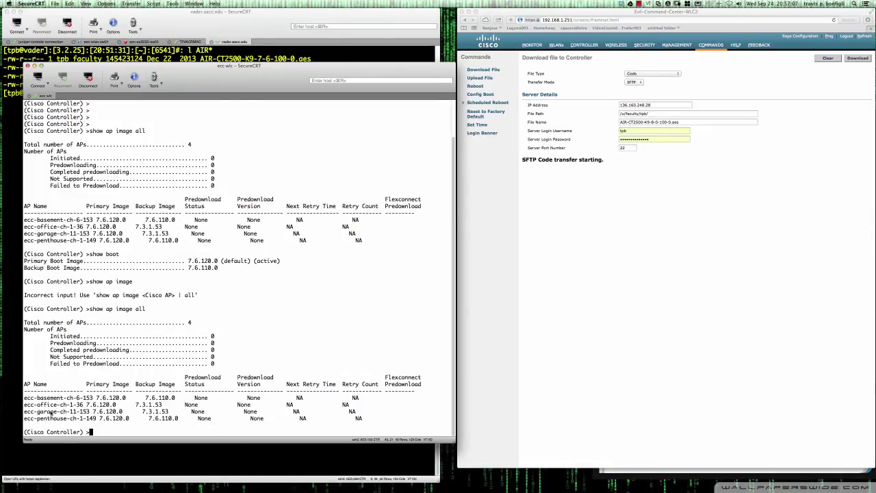
left_click_drag(50, 413, 133, 416)
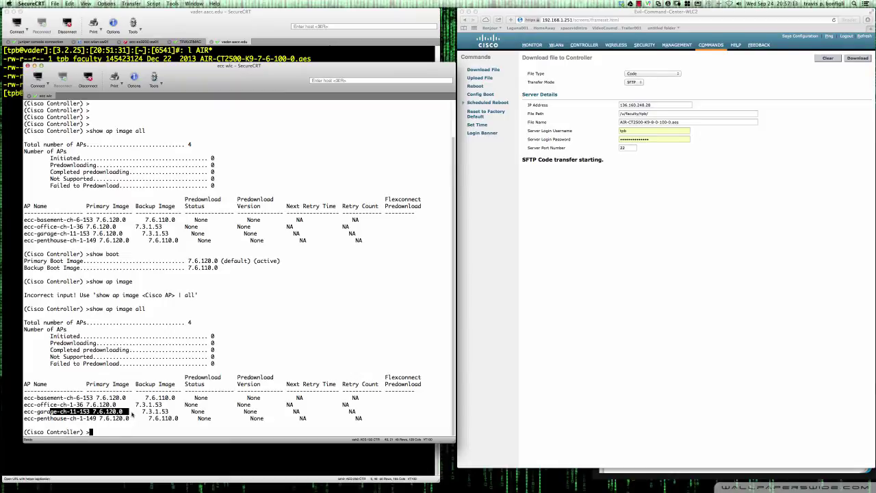
left_click(132, 415)
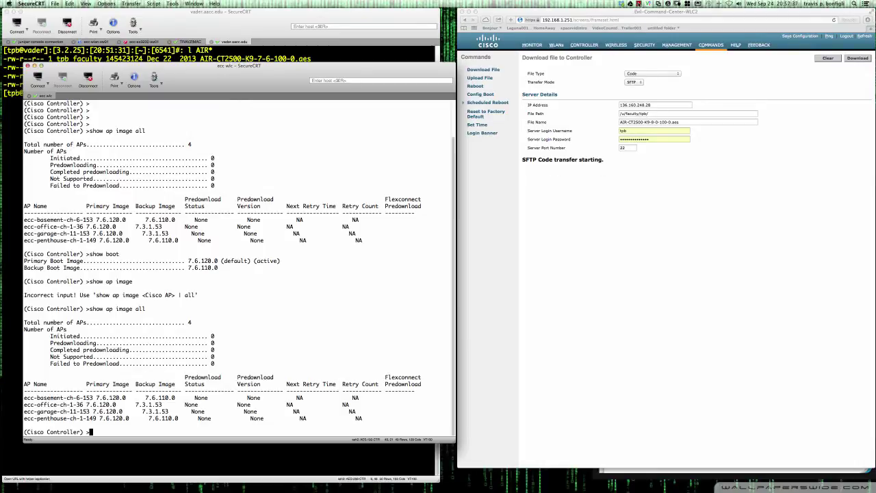
left_click(638, 4)
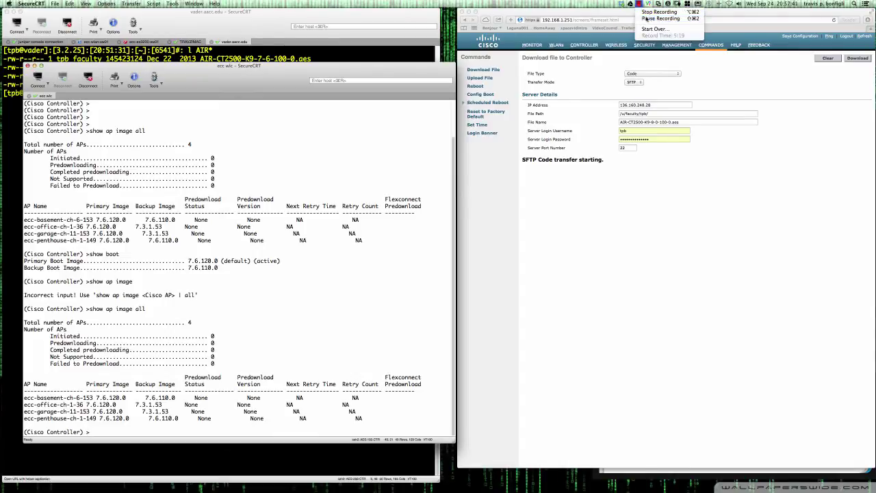
Run show boot twice at the controller prompt, still showing 7.6.120.0 active.
left_click(646, 18)
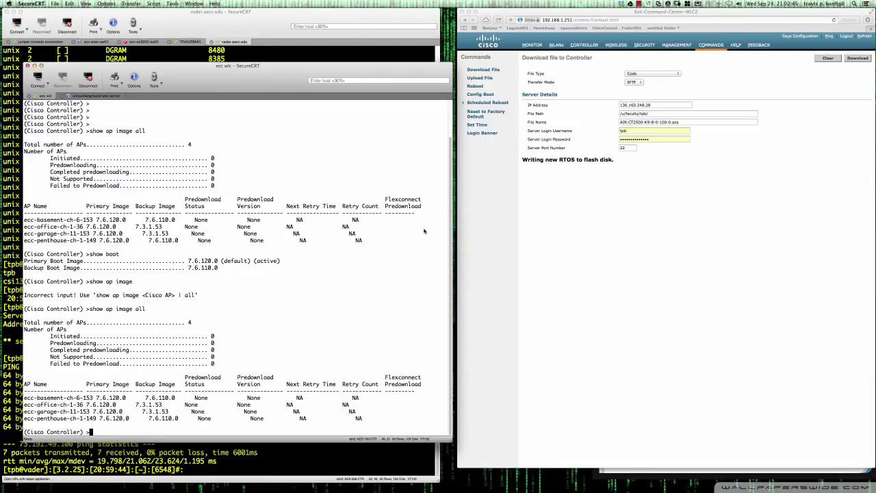
key("Return")
key("Return")
key("Return")
type("show")
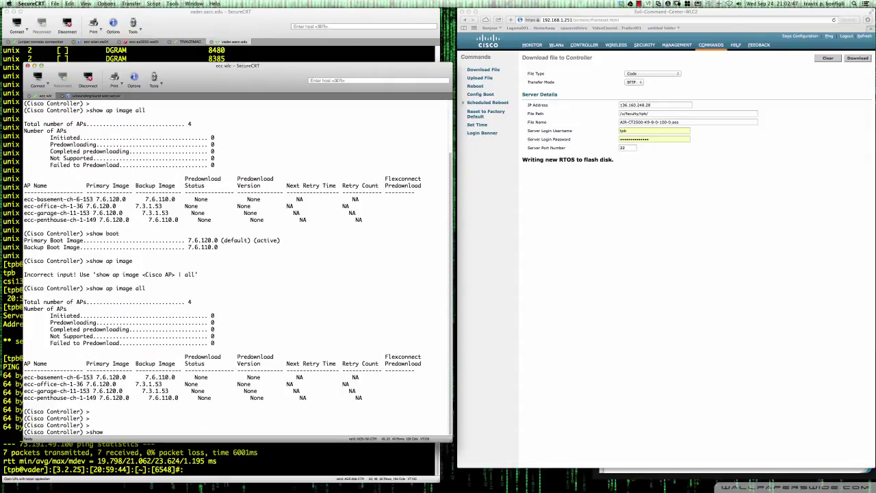
type(" boot")
key("Return")
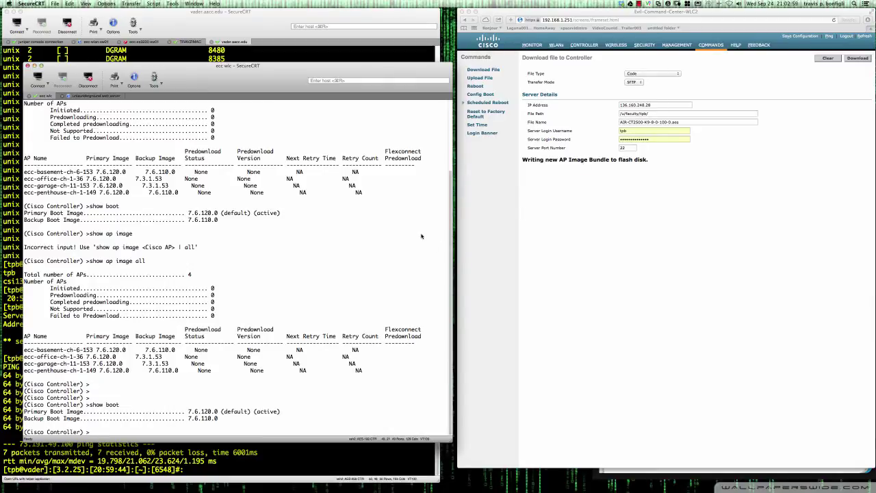
key("Up")
key("Return")
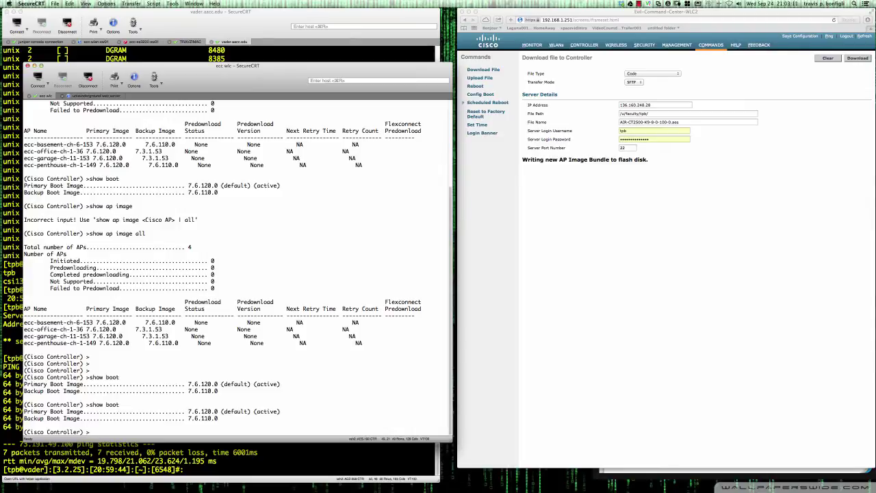
Check the transfer progress on the web page, then recall show boot in the console.
left_click(720, 28)
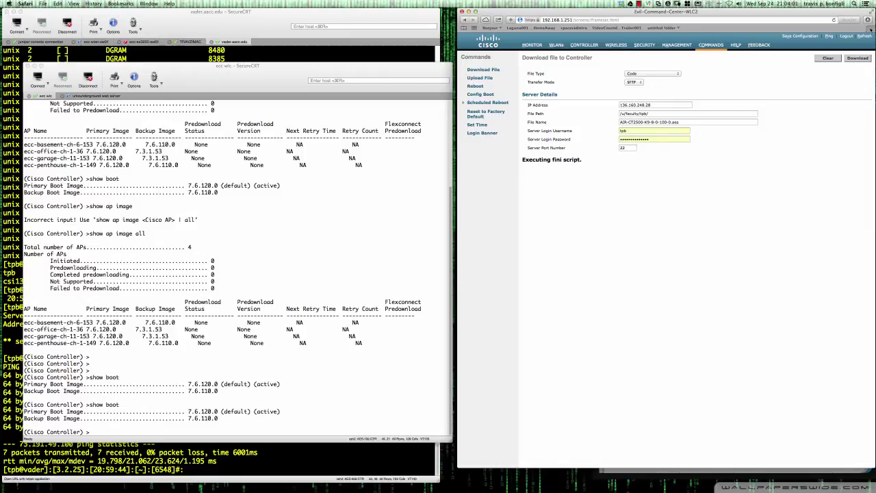
left_click(385, 257)
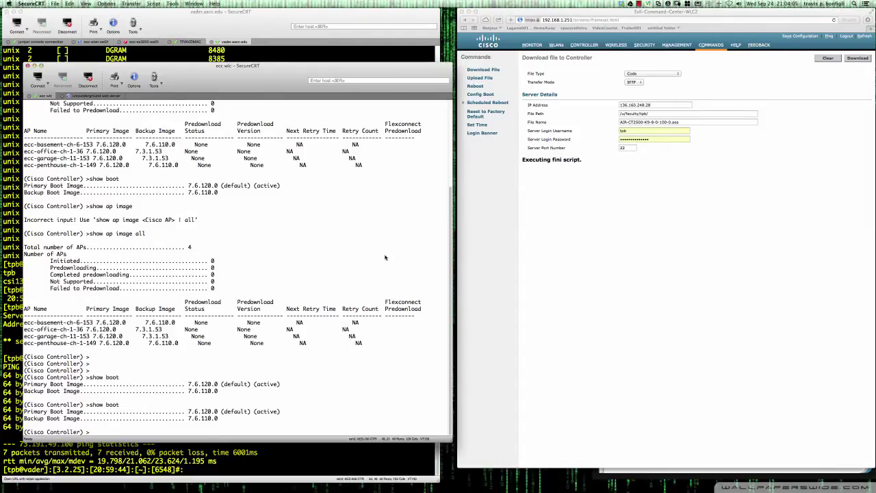
key("Up")
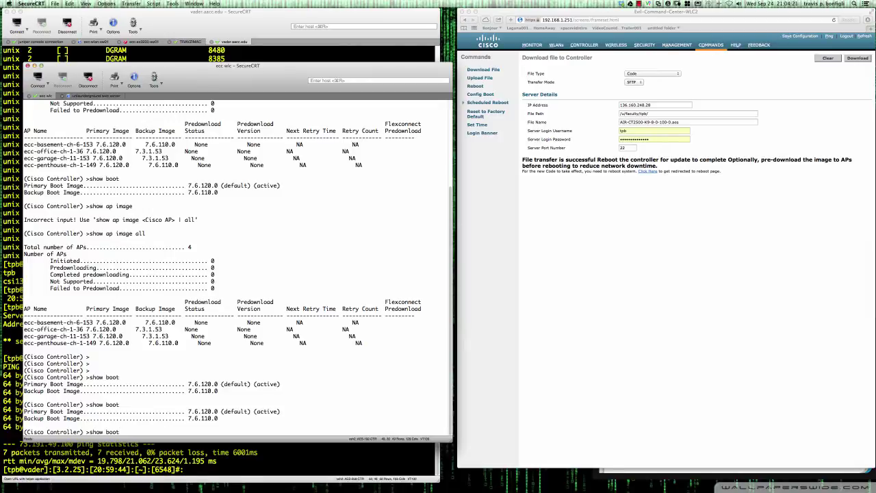
Run show boot to confirm 8.0.100.0 is now the default primary image.
key("Return")
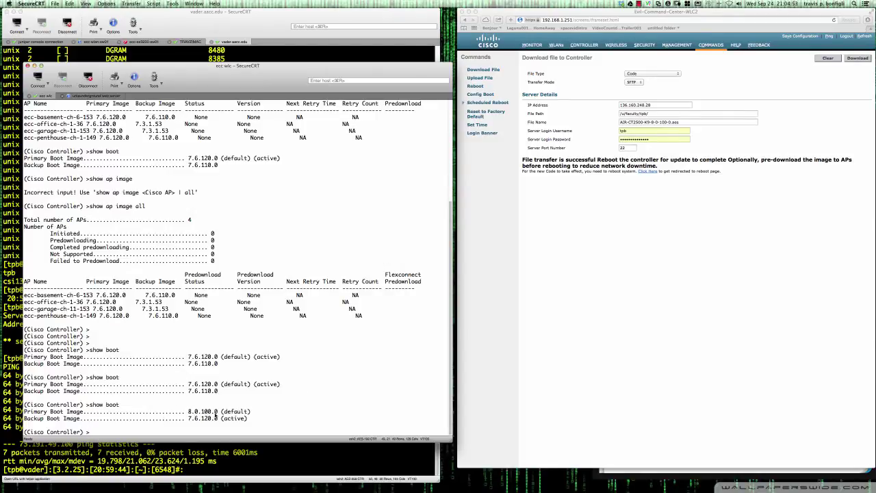
left_click_drag(186, 420, 213, 421)
left_click(256, 421)
left_click_drag(188, 419, 249, 418)
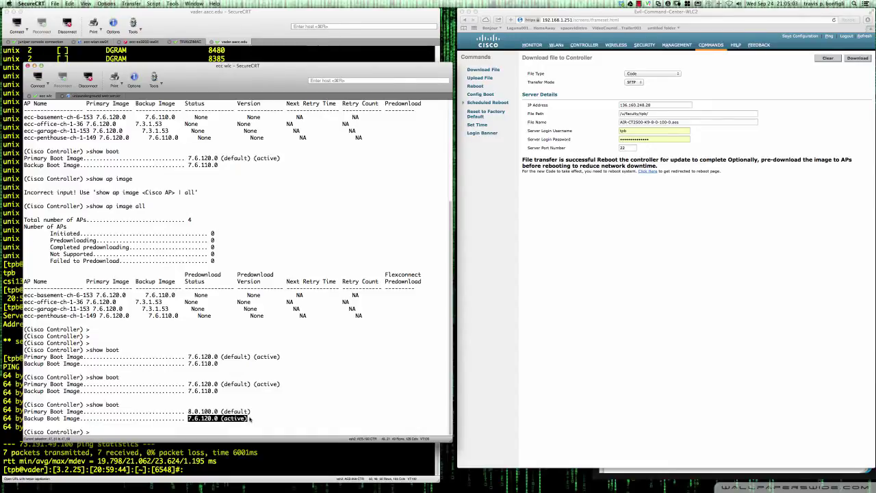
left_click(206, 418)
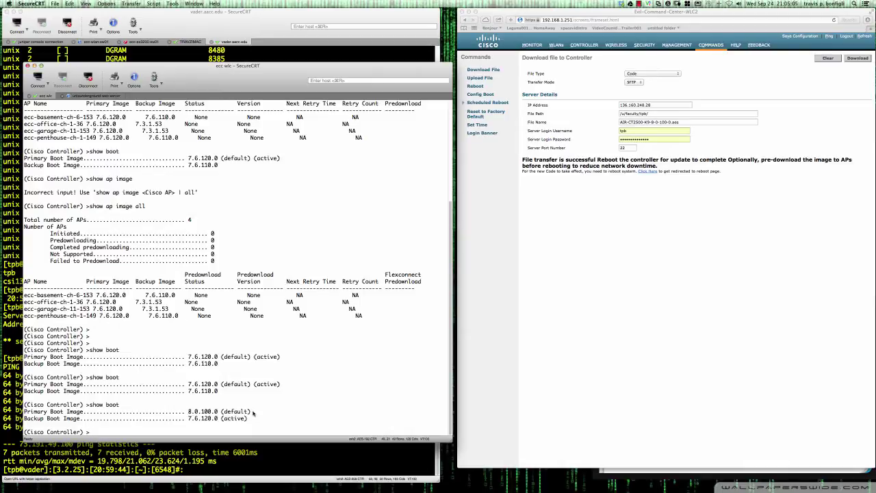
left_click_drag(248, 411, 189, 411)
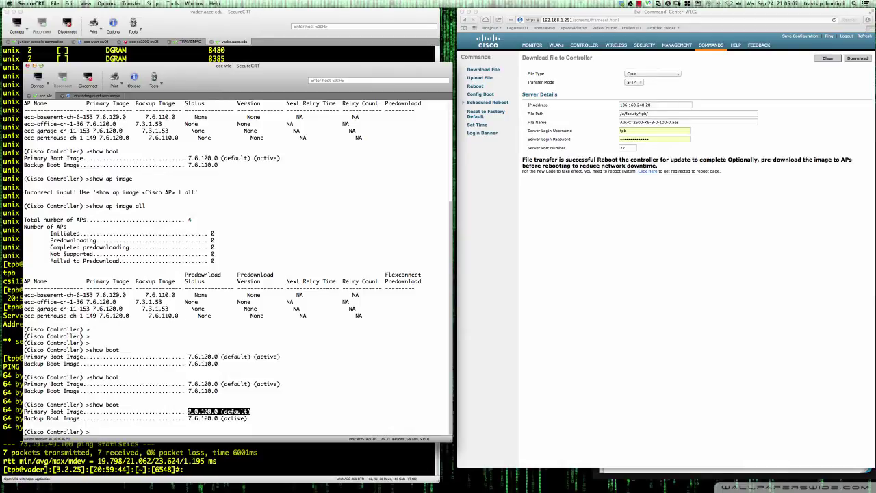
left_click(256, 412)
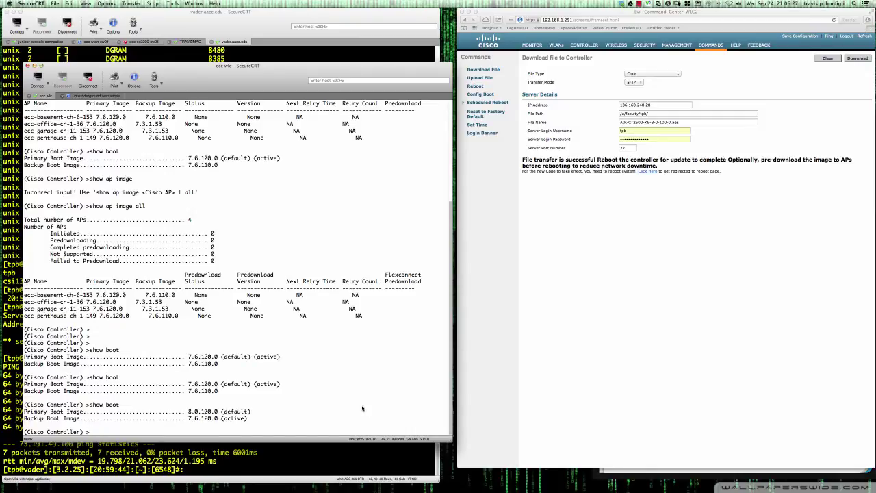
Issue config ap image predownload primary all and confirm all four APs are predownloading 8.0.100.0.
type("config ap image predownload primary all")
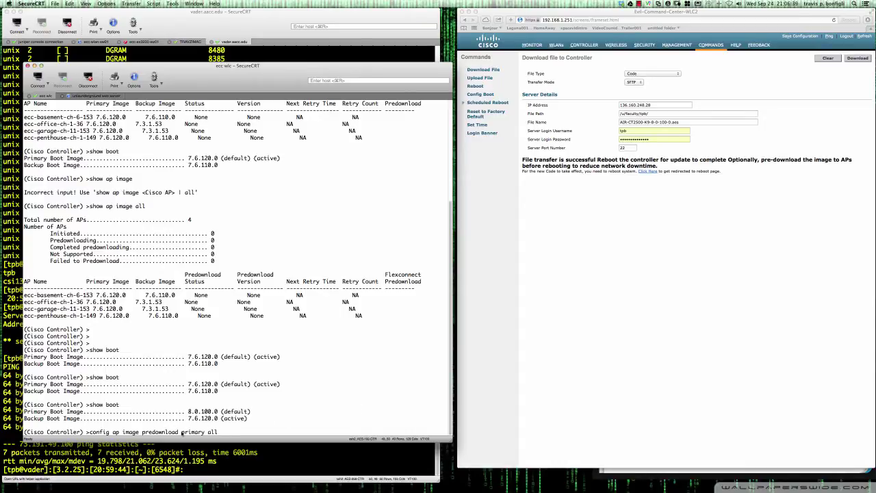
left_click_drag(179, 432, 204, 433)
left_click(190, 412)
left_click_drag(190, 412, 218, 412)
left_click(230, 433)
key("Return")
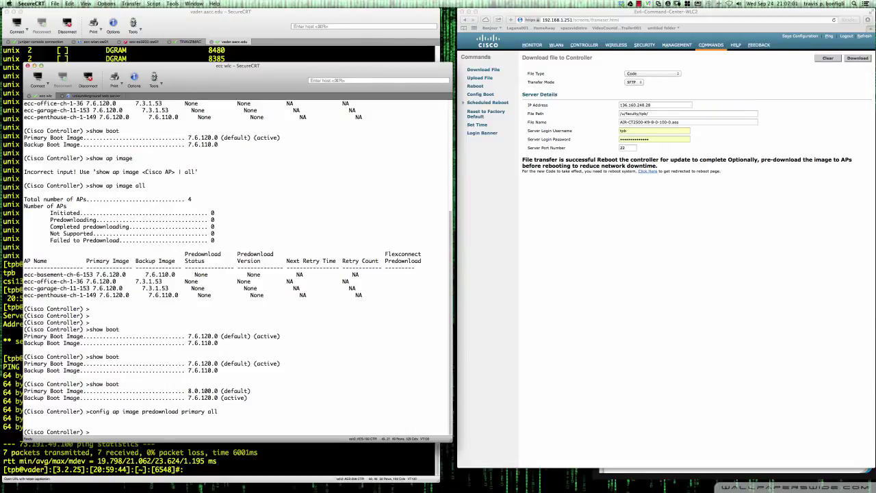
type("show ap image all")
key("Return")
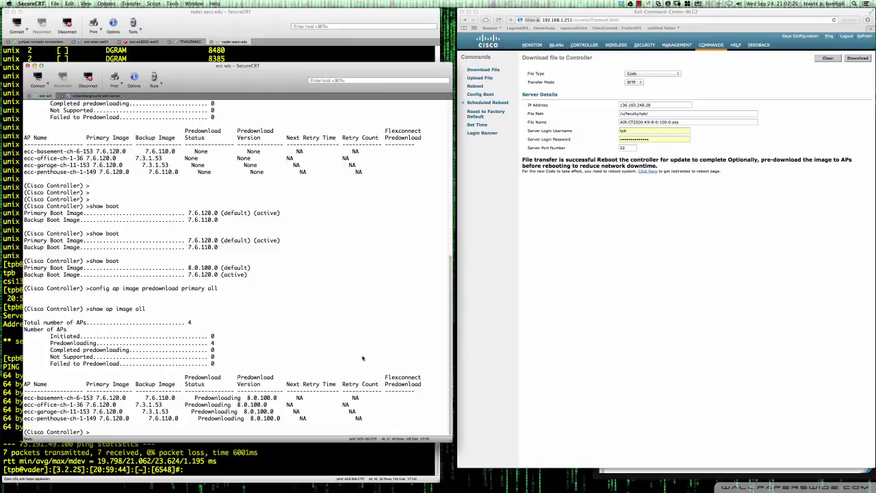
key("Up")
key("Return")
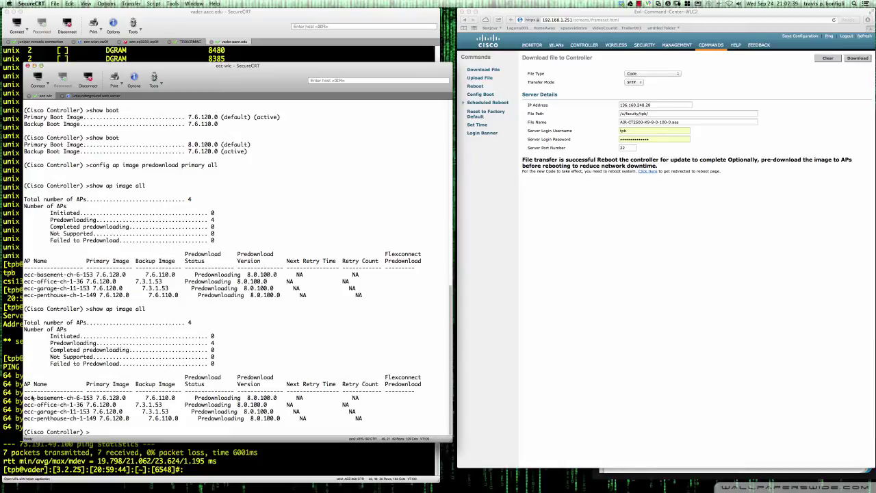
left_click_drag(26, 397, 119, 405)
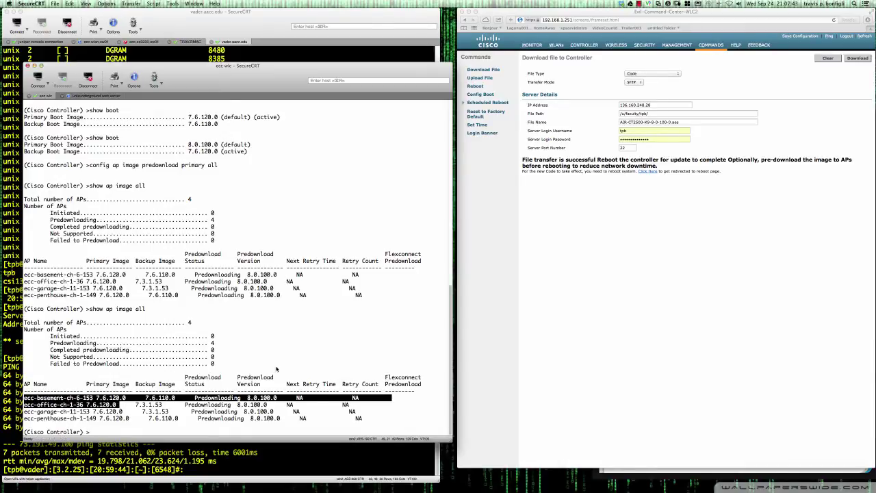
left_click(302, 364)
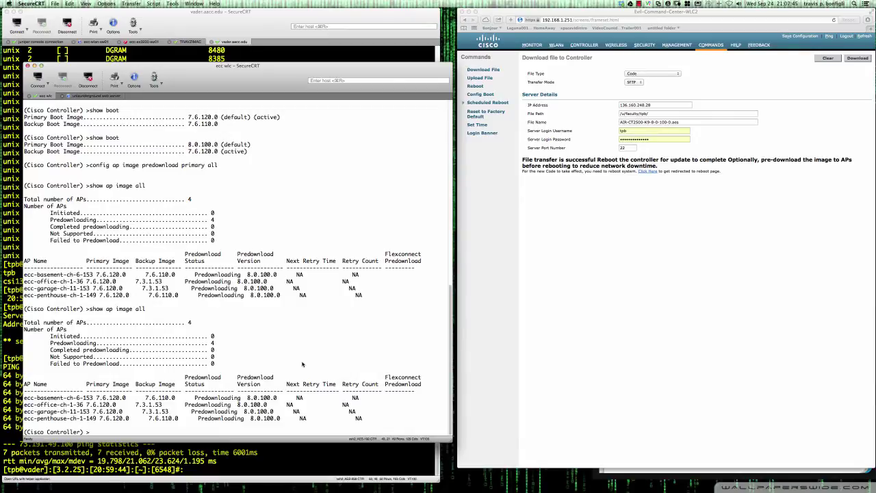
key("Return")
key("Return")
key("Up")
key("Return")
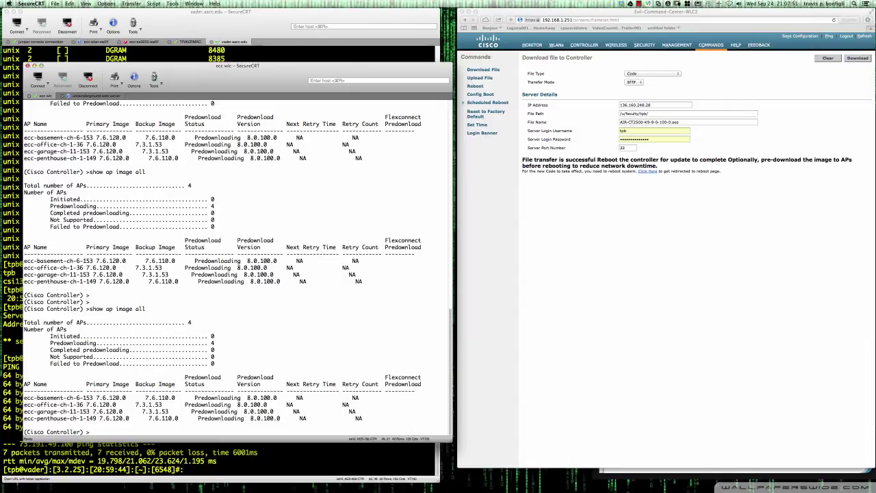
key("Return")
key("Return")
key("Return")
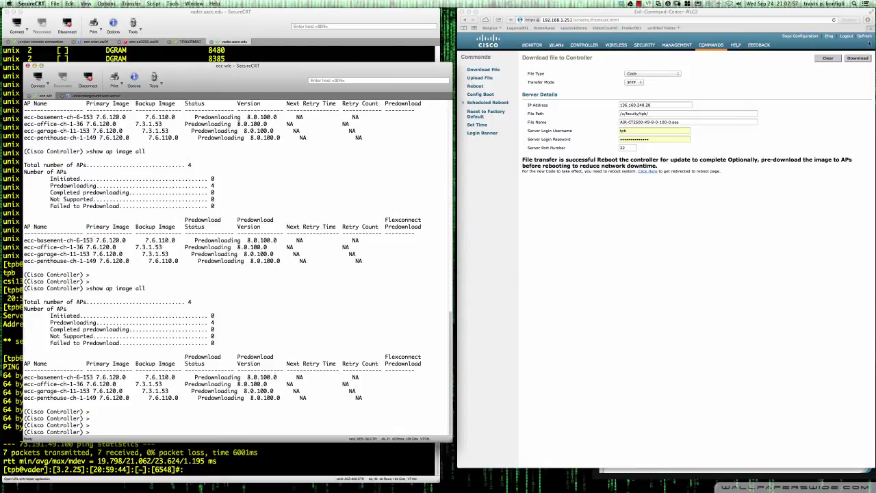
left_click(870, 30)
key("super+t")
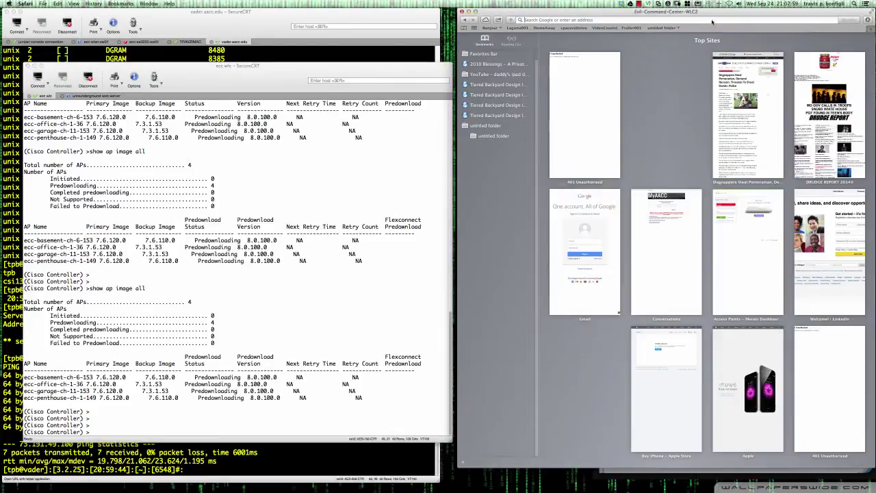
type("www.cisco.com")
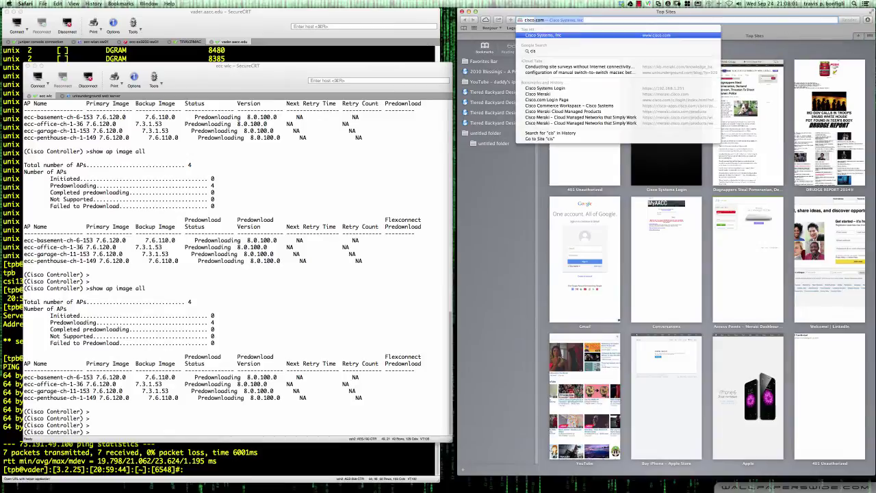
key("Return")
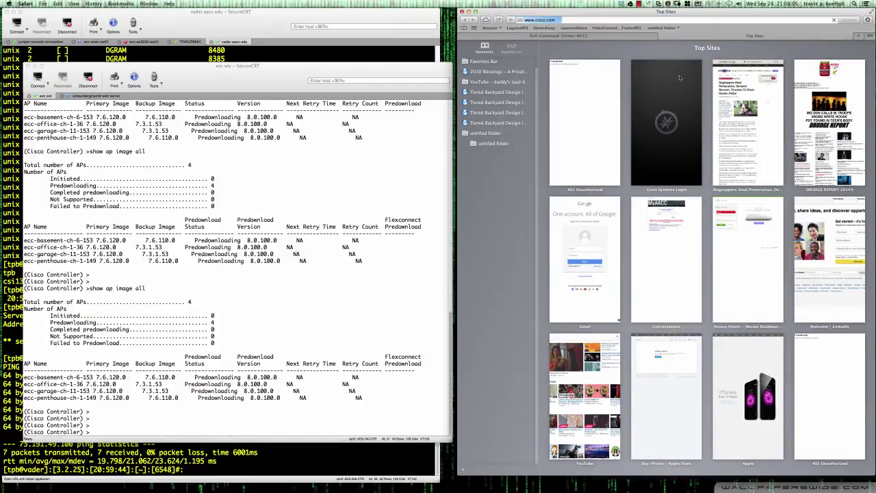
Sign in to Cisco.com with the account username and password.
mouse_move(694, 64)
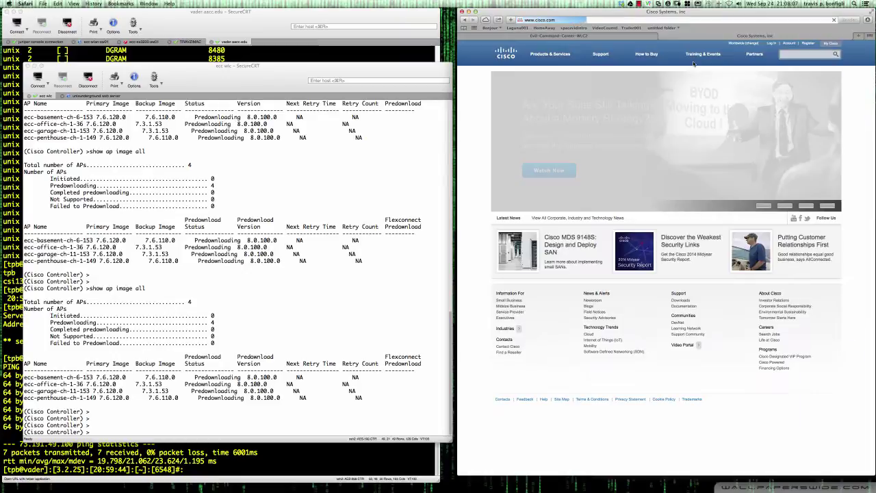
left_click(771, 43)
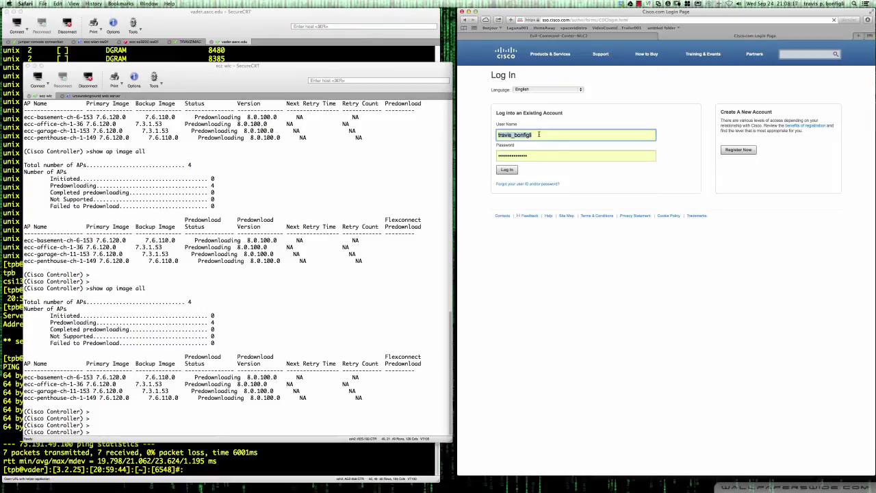
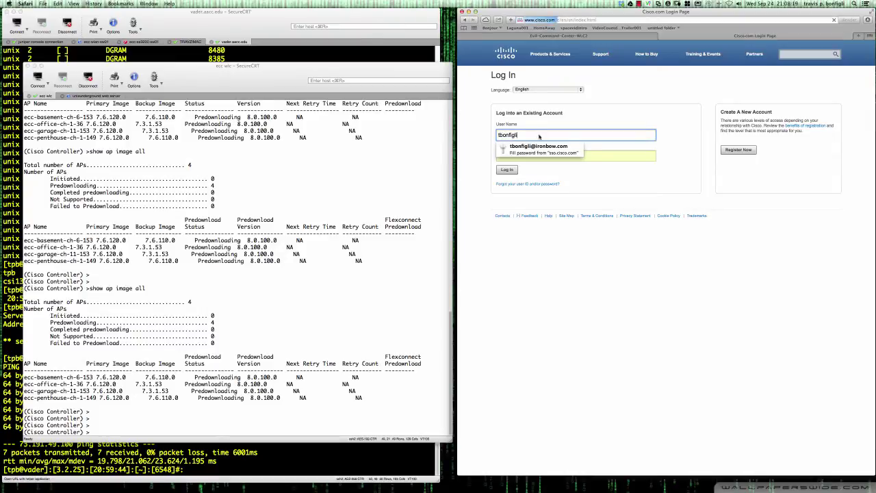
key("Escape")
key("Return")
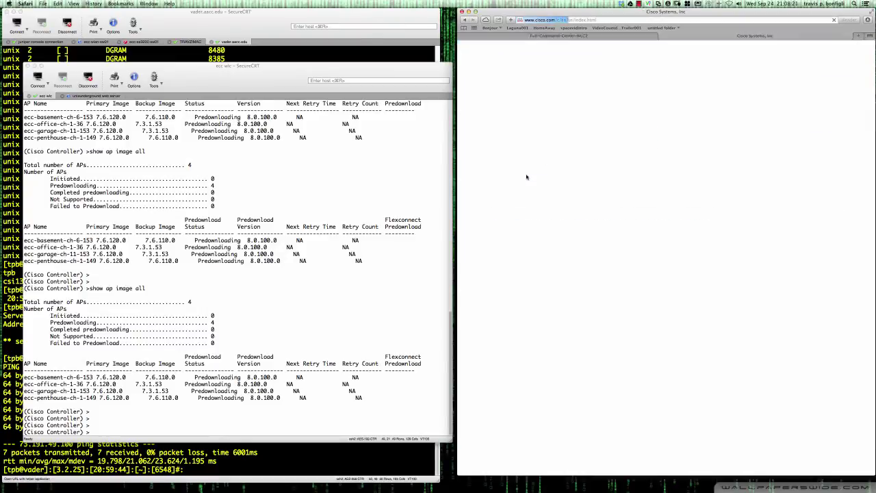
Navigate Support & Downloads to the Cisco 2500 Series Wireless Controllers software download page.
left_click(600, 56)
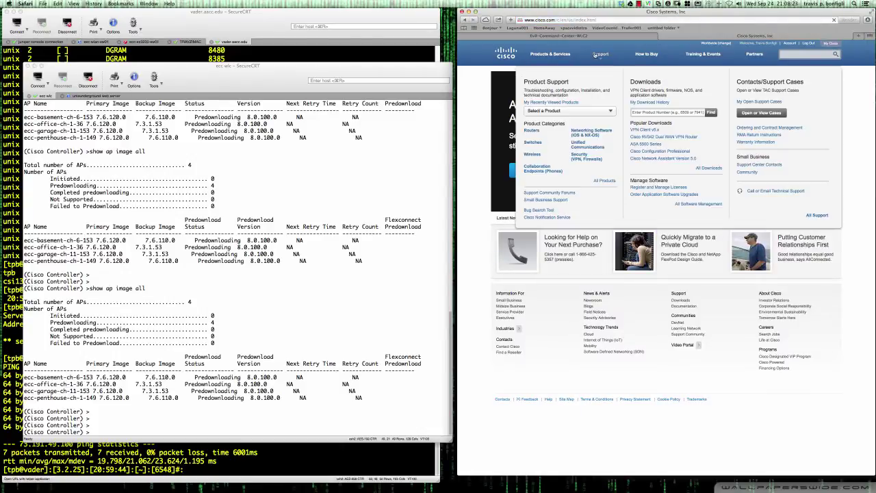
left_click(600, 55)
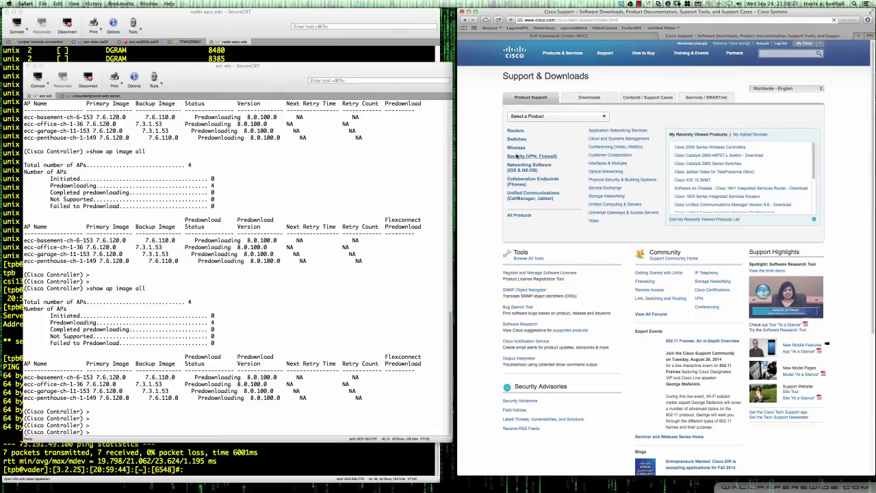
left_click(516, 147)
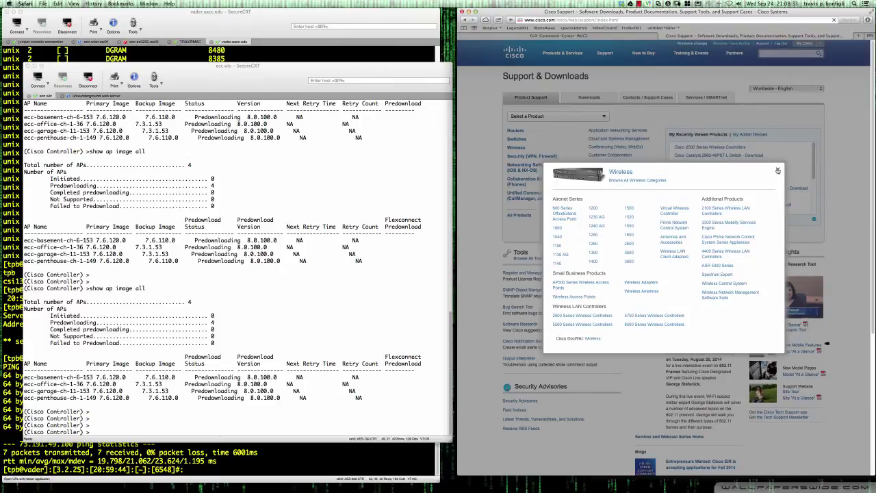
left_click(777, 171)
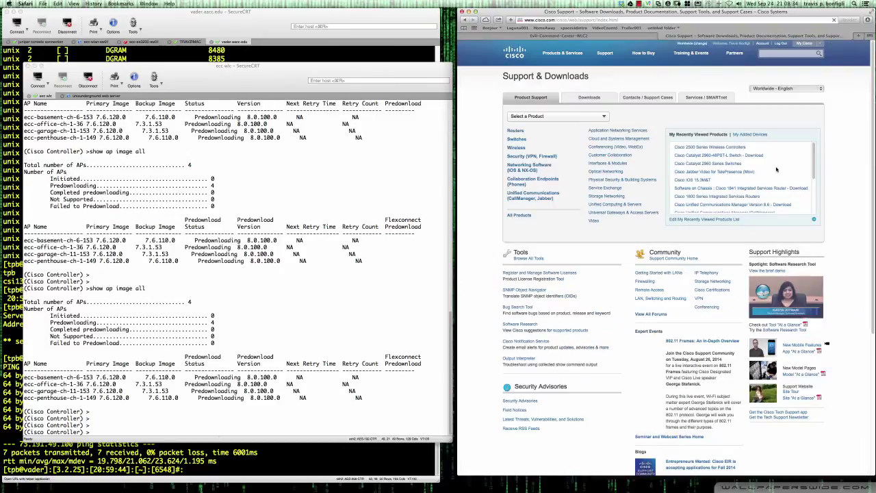
left_click(711, 147)
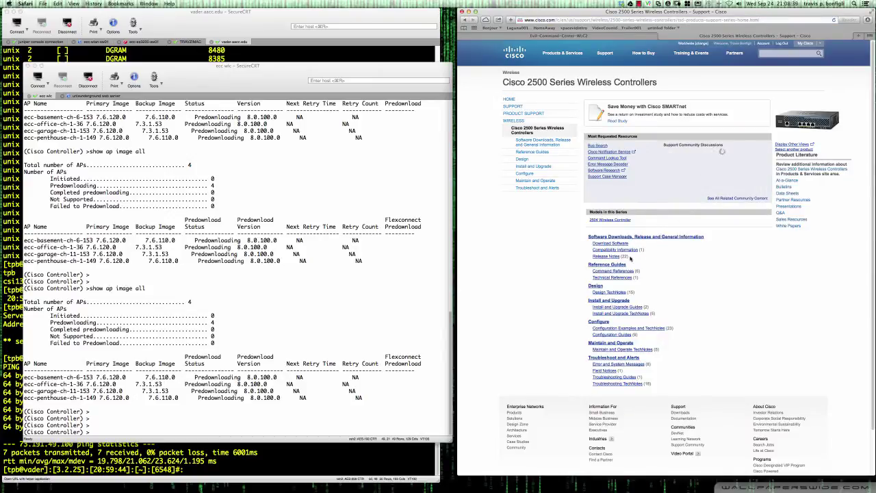
left_click(608, 245)
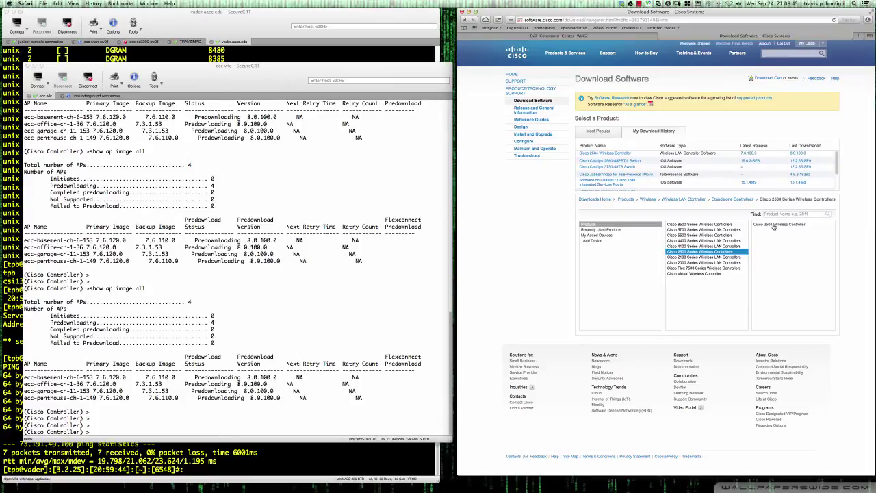
Choose Cisco 2504, Wireless LAN Controller Software, release 8.0.100.0, and open its release notes.
left_click(774, 226)
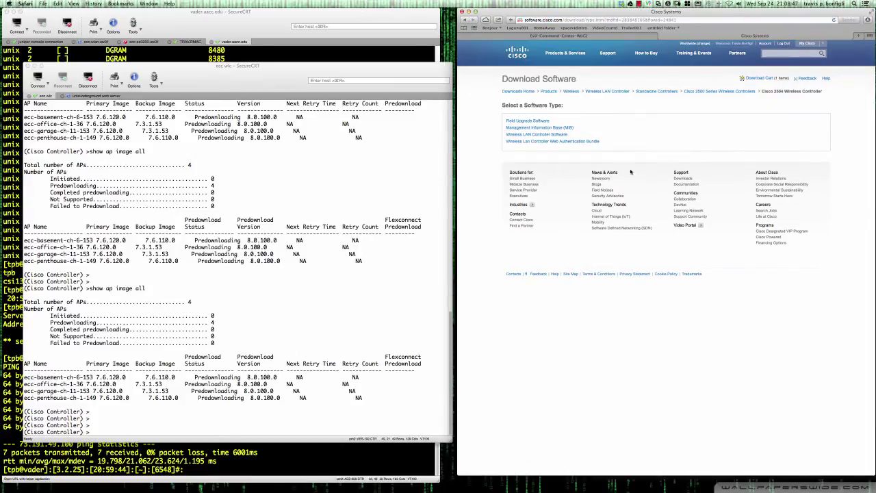
left_click(532, 135)
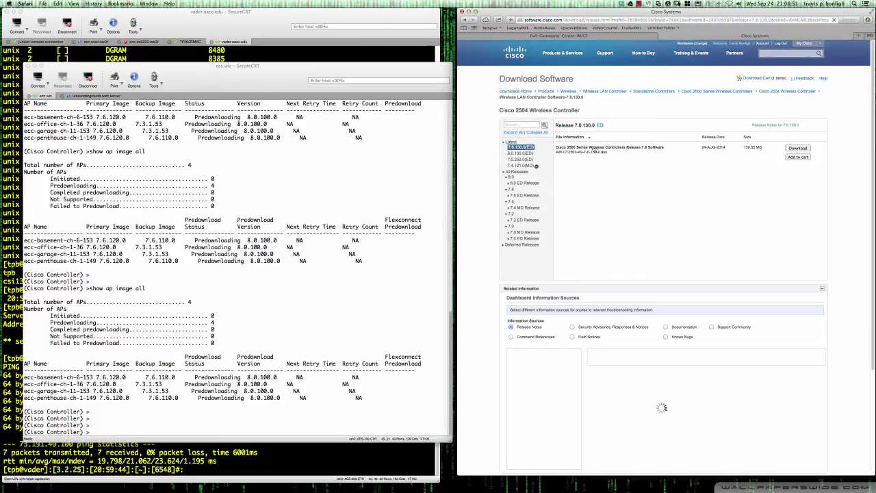
left_click(522, 155)
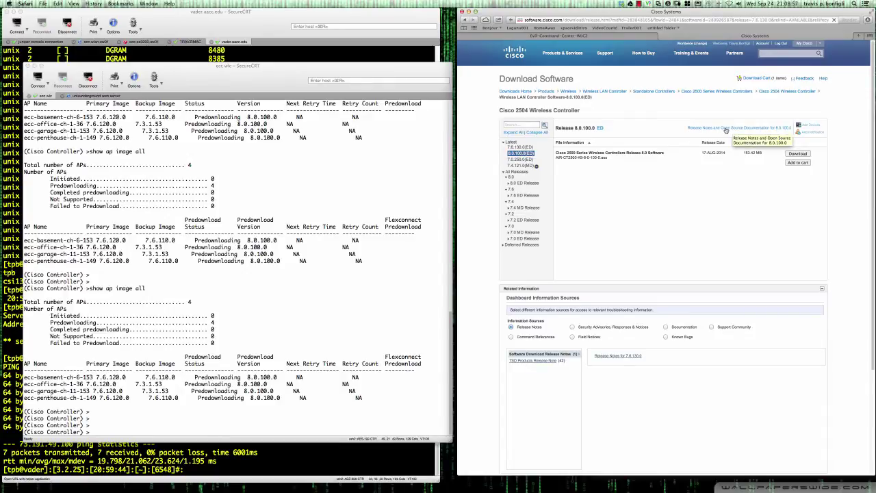
left_click(717, 130)
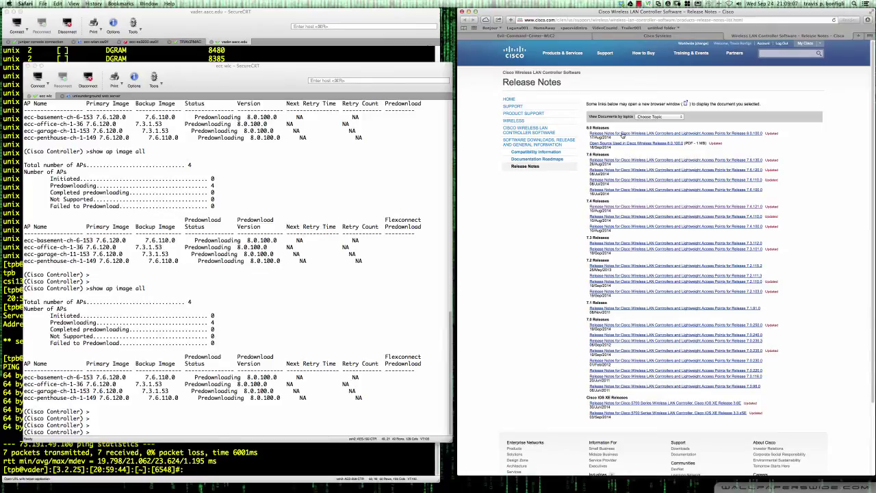
Open the 8.0.100.0 controller release notes and scroll through the What's New features.
left_click(622, 135)
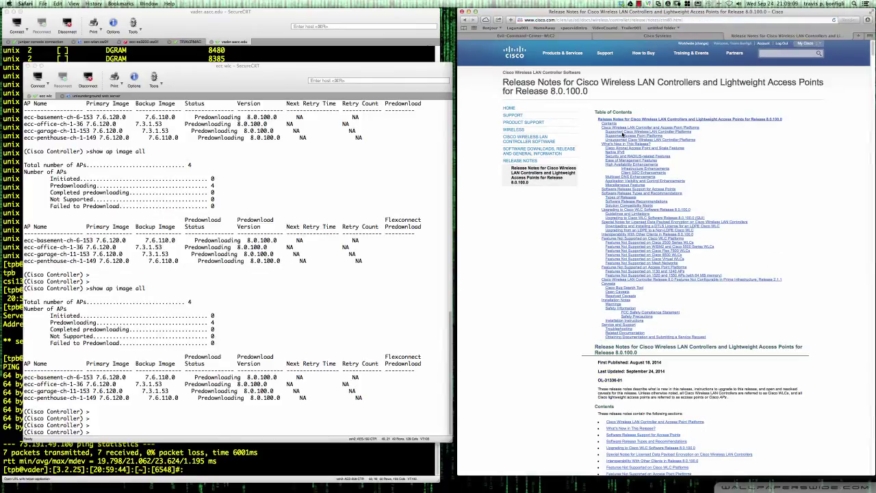
scroll(714, 275, "down", 5)
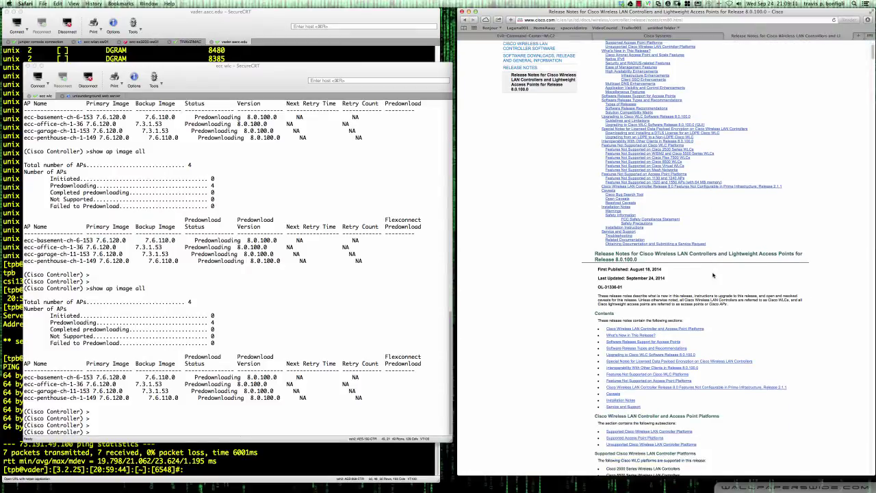
scroll(714, 275, "down", 4)
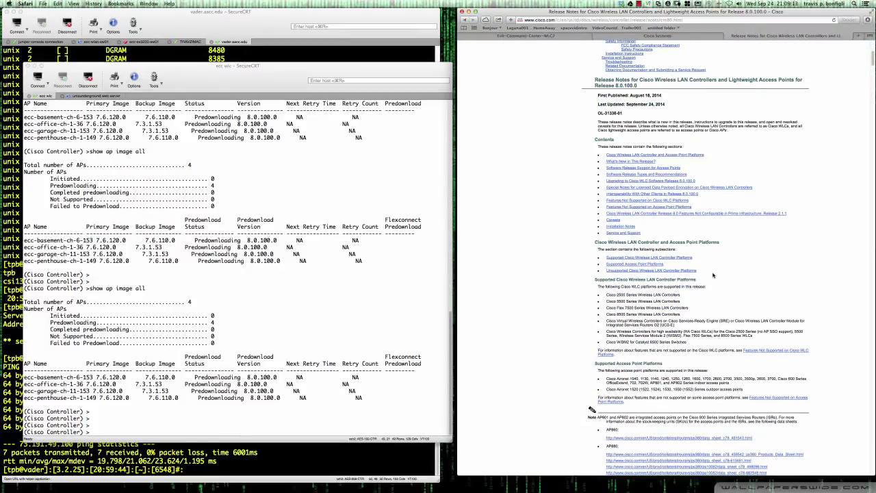
scroll(714, 276, "down", 4)
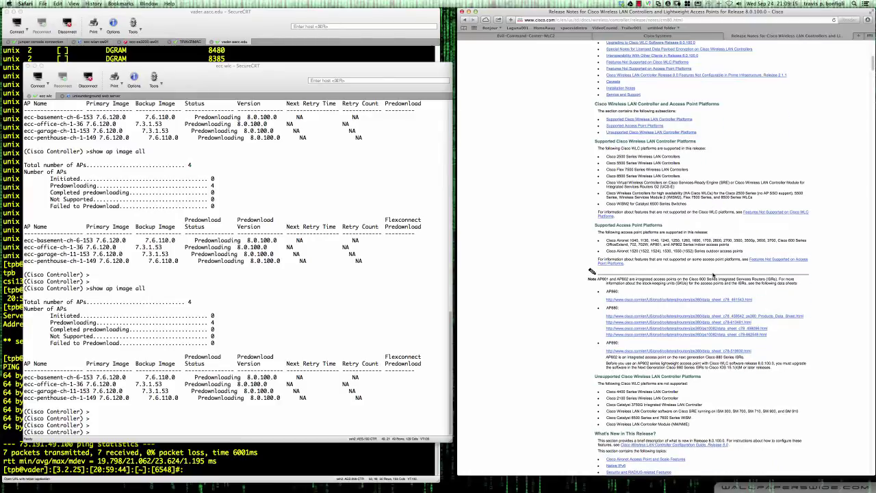
scroll(714, 275, "down", 1)
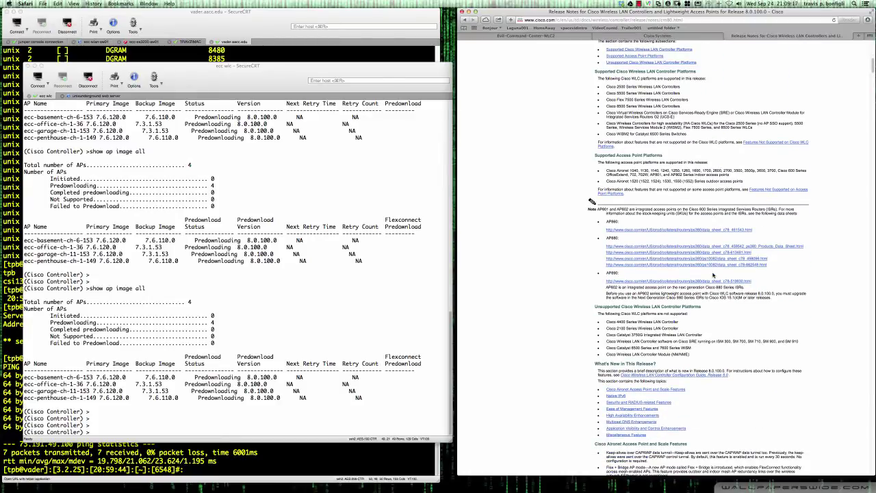
scroll(714, 275, "down", 5)
scroll(714, 276, "up", 1)
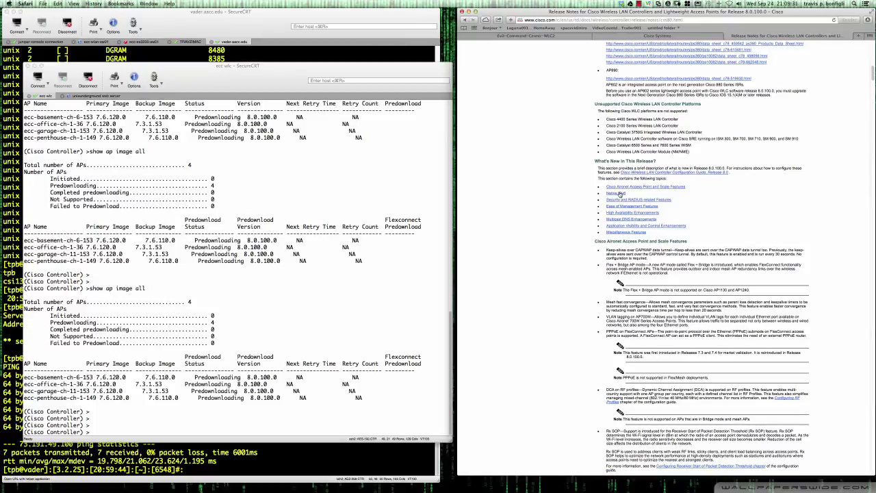
Jump to the Native IPv6 and High Availability Enhancements feature details.
left_click(620, 193)
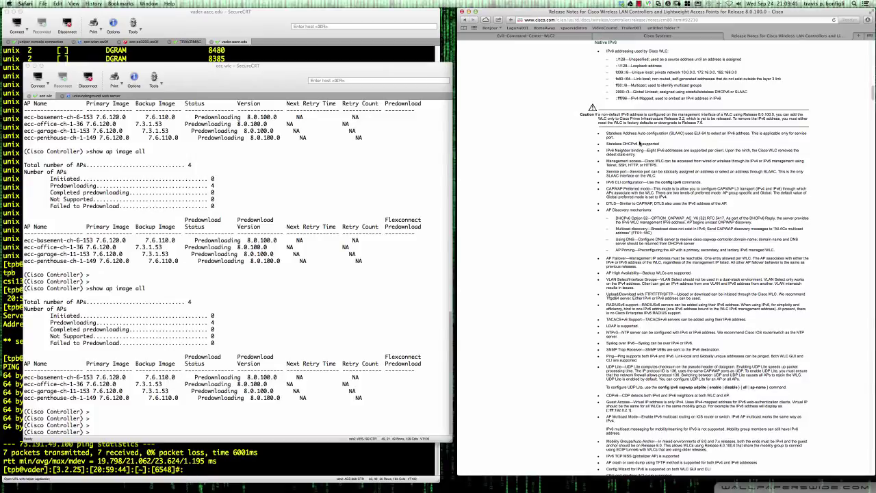
scroll(649, 179, "up", 5)
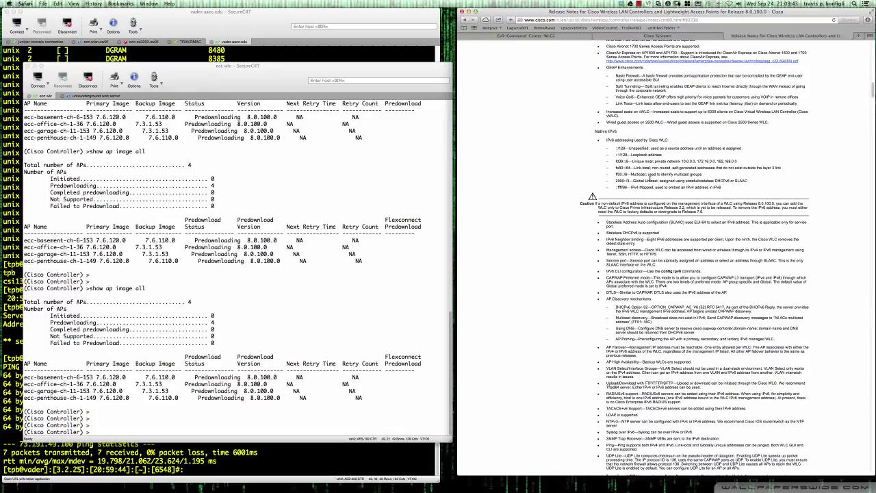
scroll(650, 180, "up", 7)
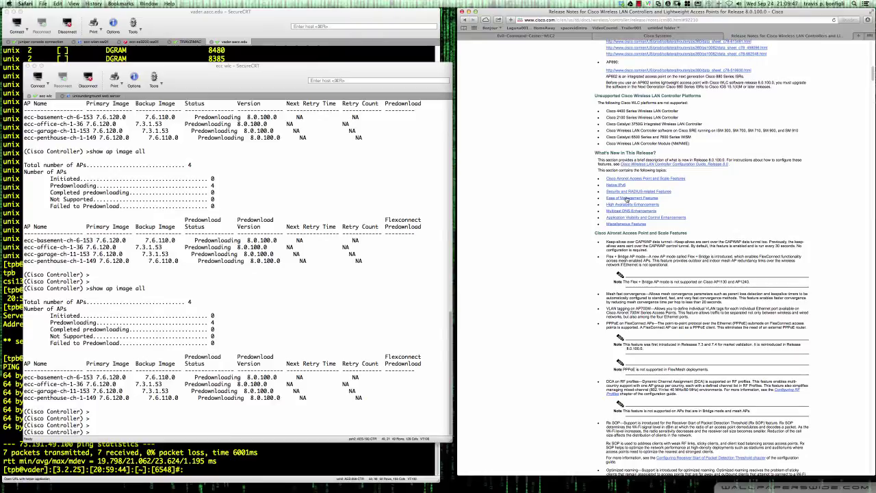
left_click(622, 204)
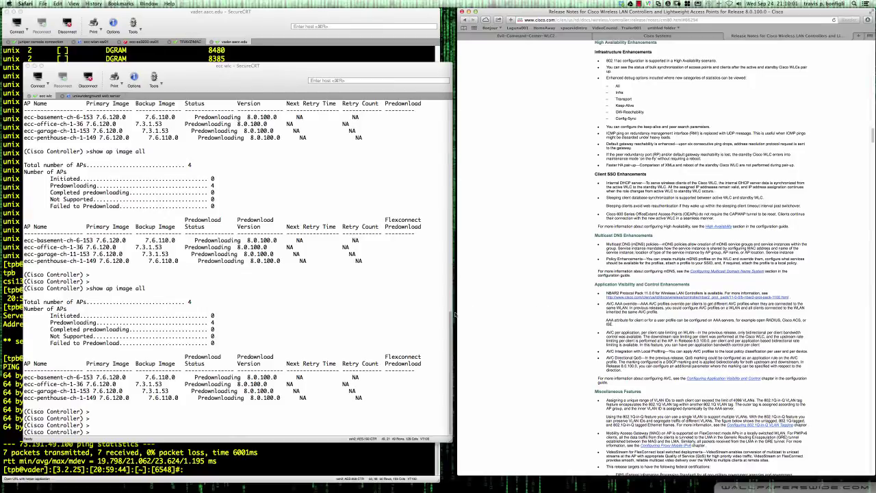
left_click(427, 358)
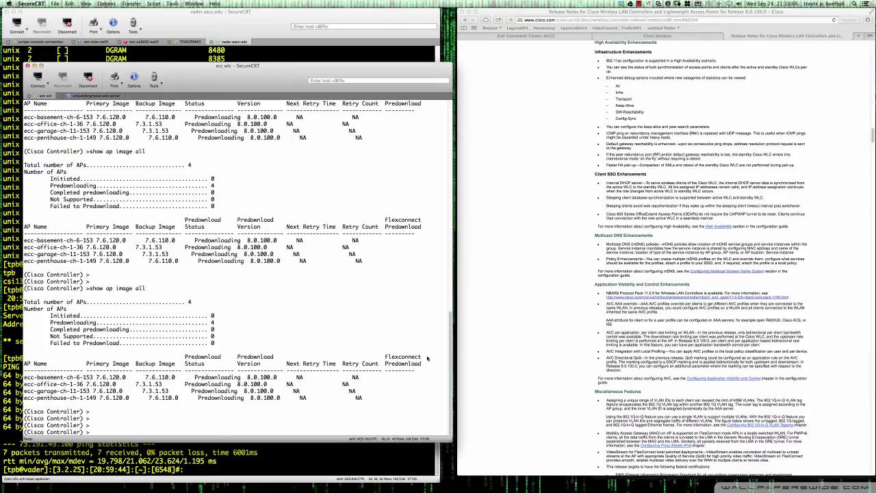
Rerun show ap image all until two of four APs show 8.0.100.0 predownload Complete.
type("show ap image all")
key("Return")
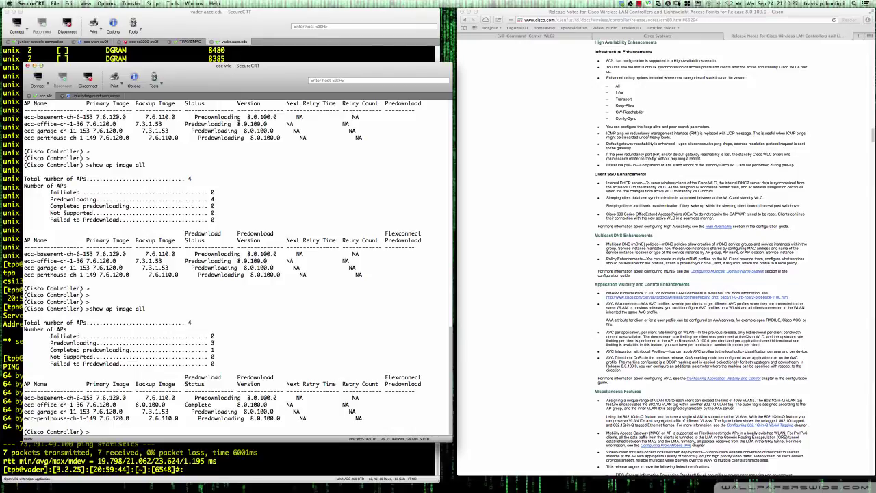
key("Up")
key("Return")
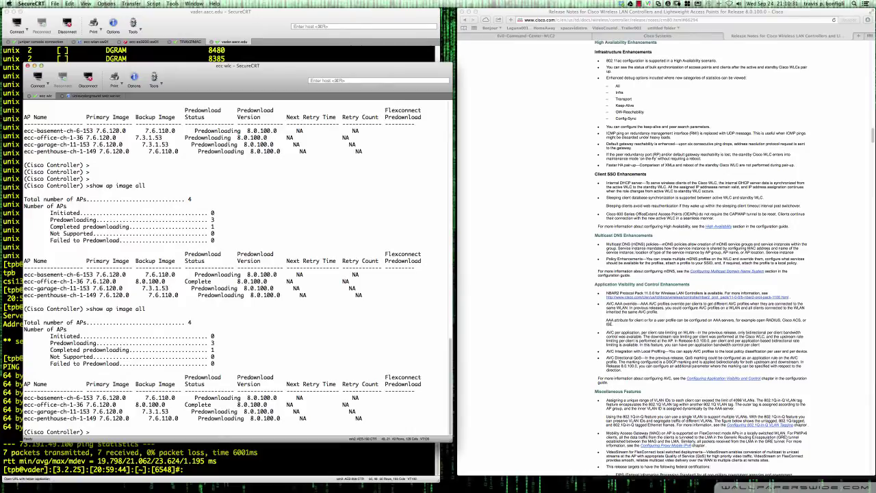
key("Return")
key("Return")
key("Up")
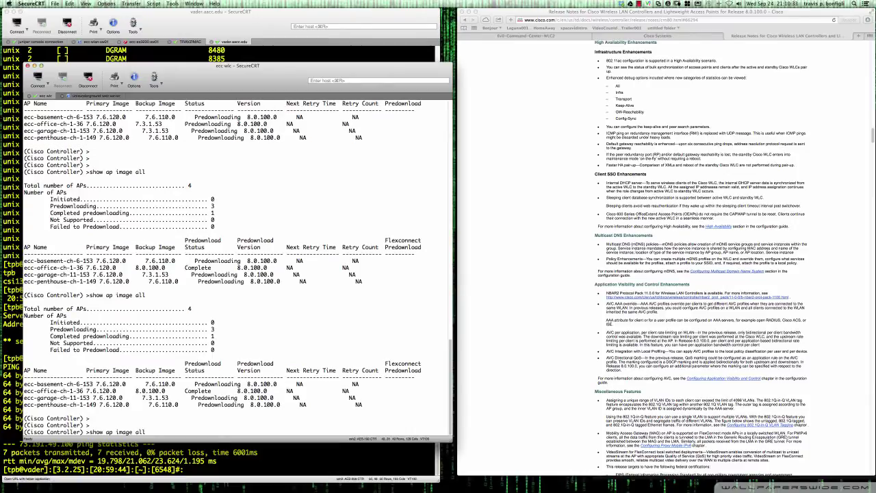
key("Return")
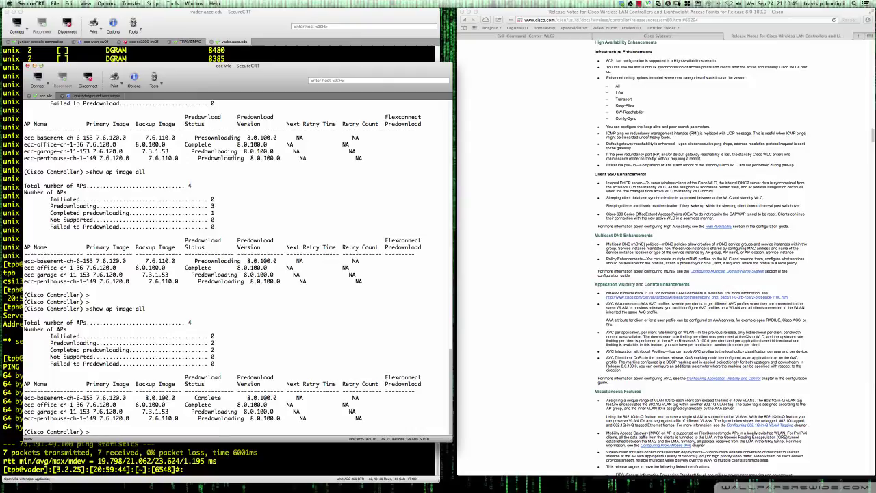
key("Return")
key("Return")
key("Return")
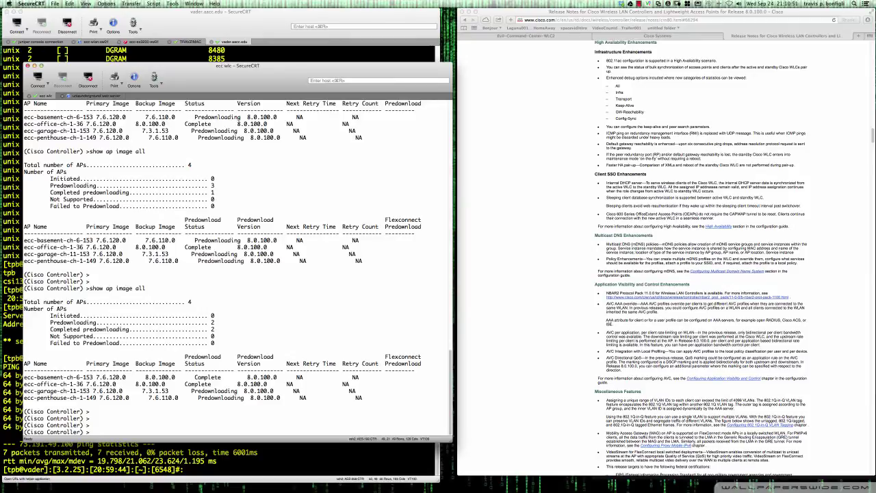
type("show ap image all")
key("Return")
key("Return")
key("Return")
key("Return")
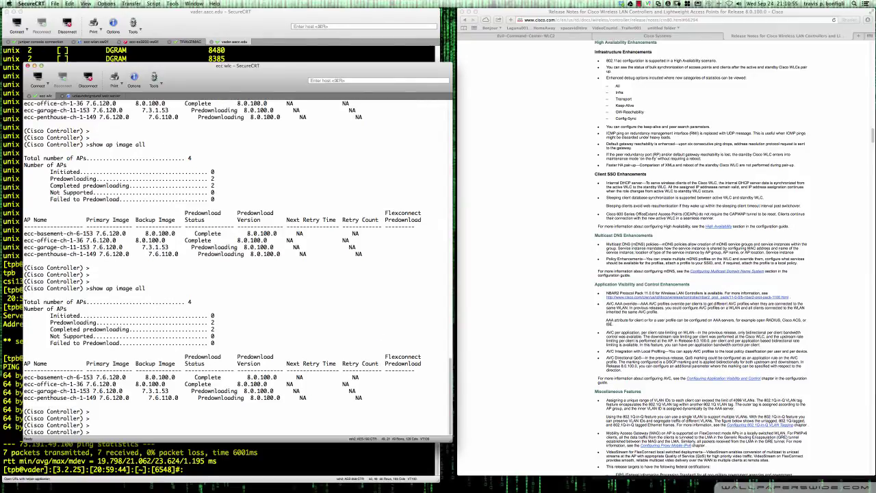
Scroll the 8.0.100.0 release notes to the Contents and Supported Platforms sections.
scroll(587, 323, "down", 3)
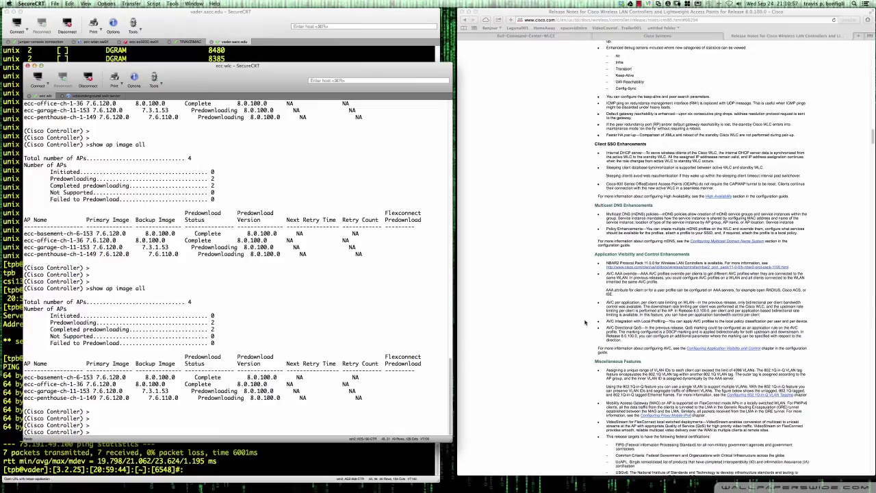
scroll(585, 323, "down", 3)
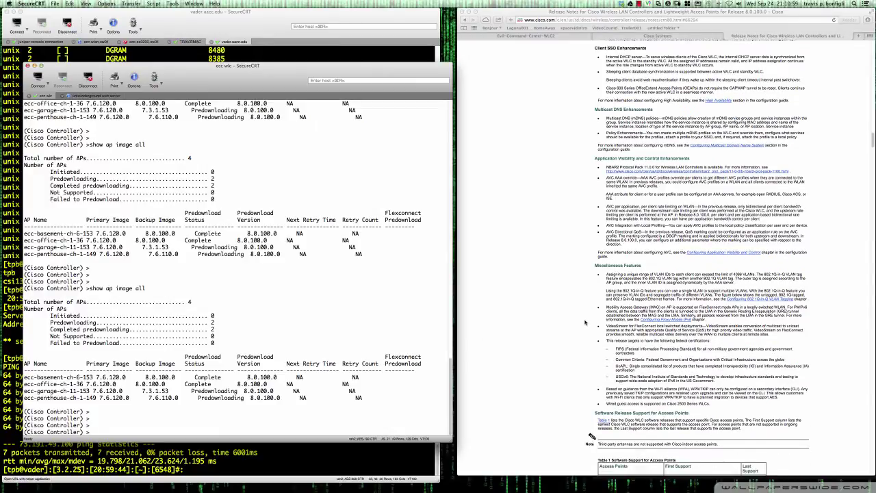
scroll(585, 323, "down", 3)
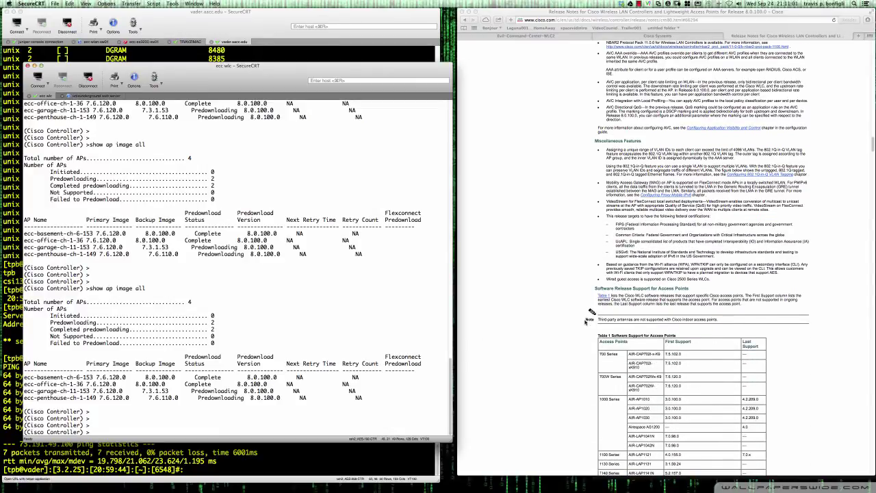
scroll(585, 323, "down", 4)
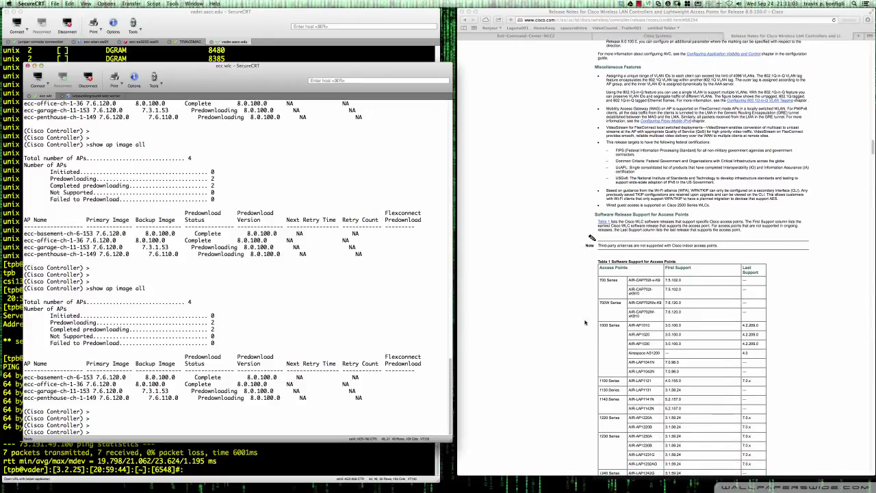
scroll(586, 323, "down", 1)
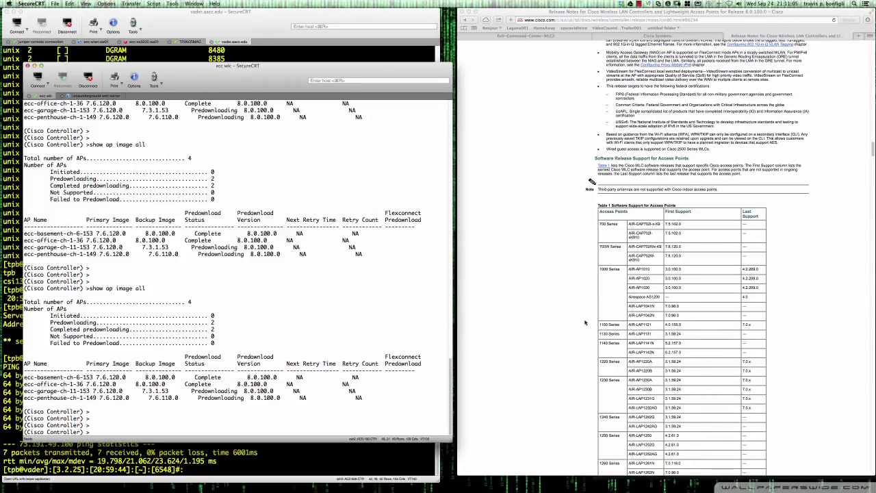
scroll(585, 323, "down", 5)
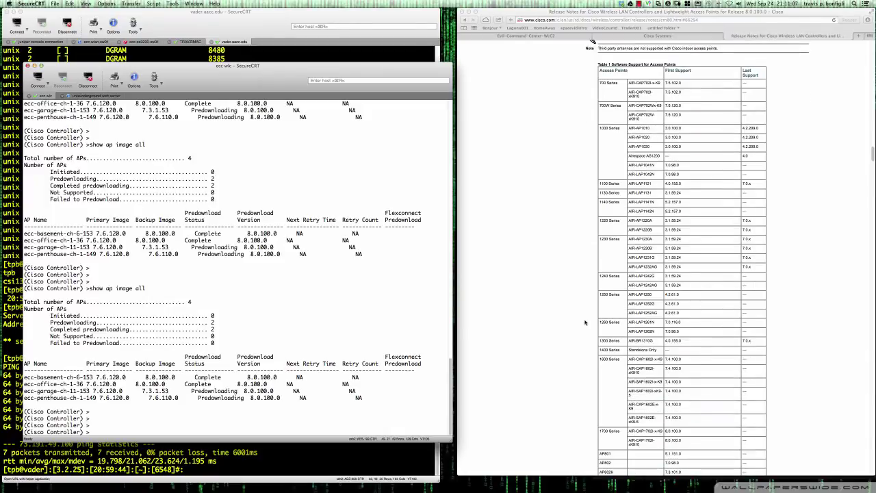
scroll(585, 322, "down", 1)
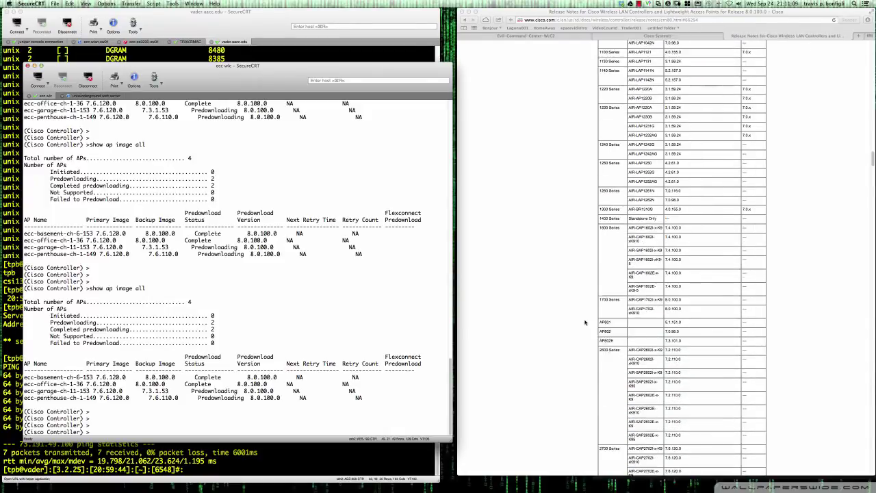
scroll(585, 322, "down", 3)
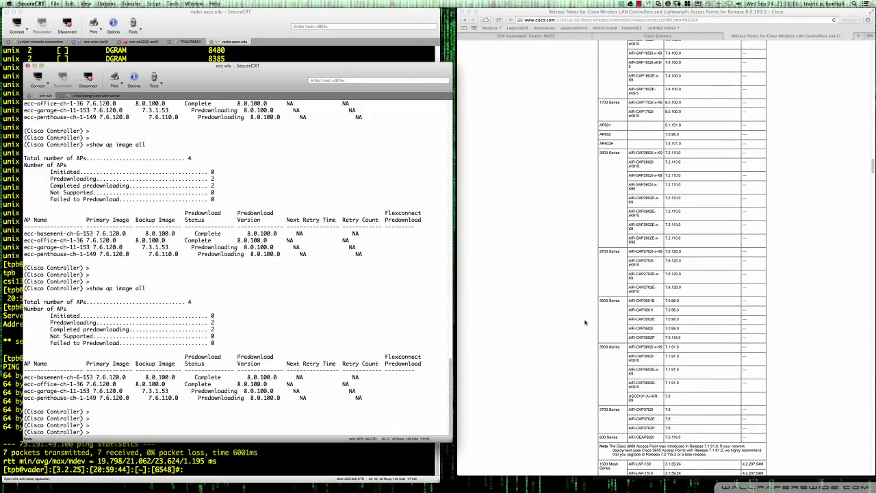
scroll(585, 322, "down", 1)
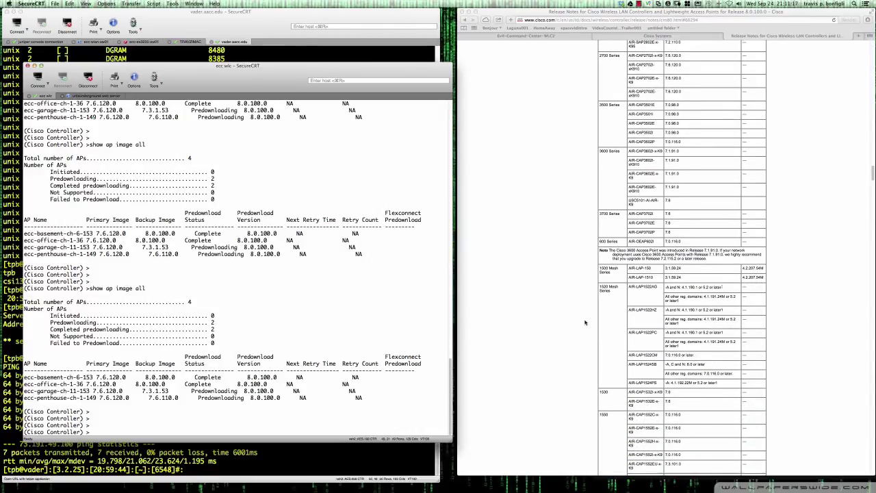
scroll(585, 322, "down", 1)
scroll(585, 322, "up", 5)
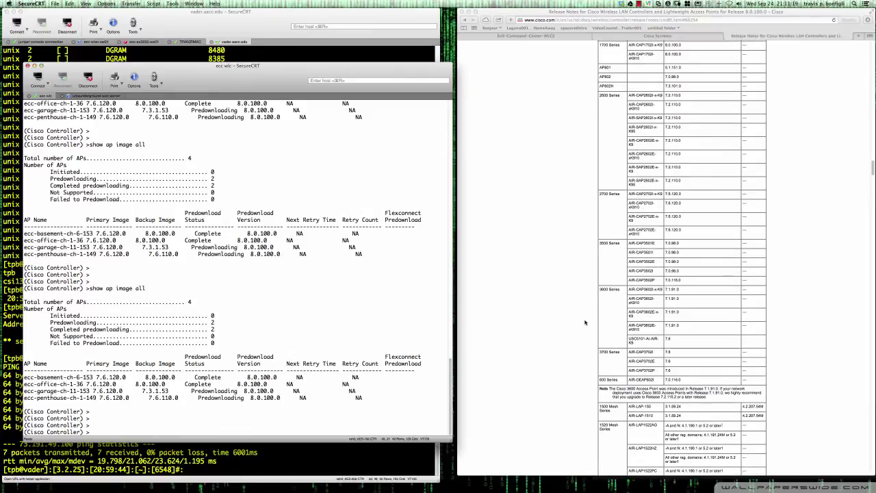
scroll(585, 322, "up", 15)
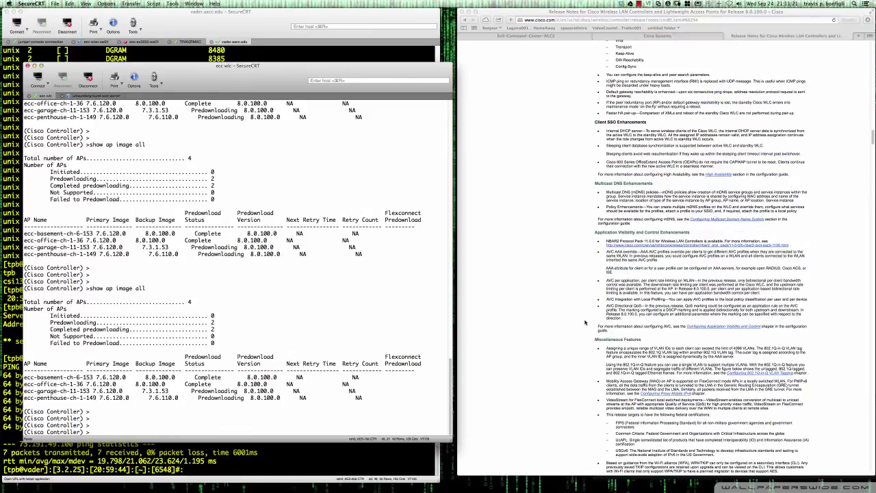
scroll(585, 323, "up", 10)
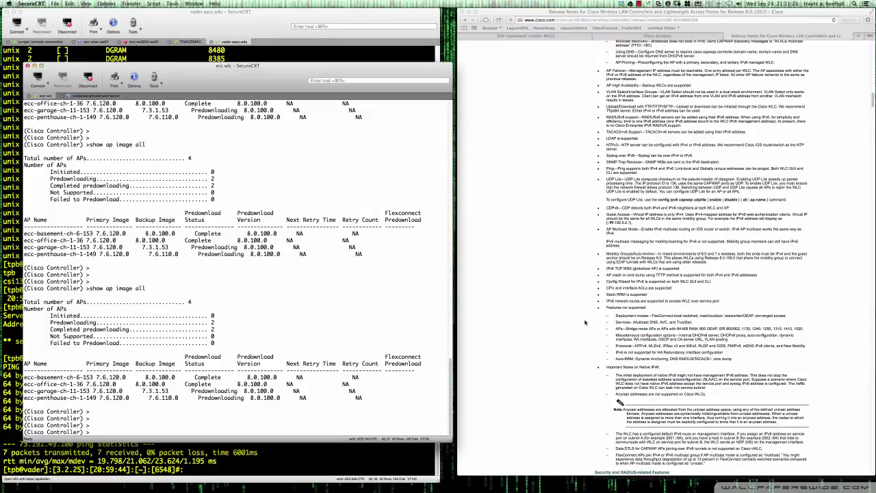
scroll(585, 322, "up", 15)
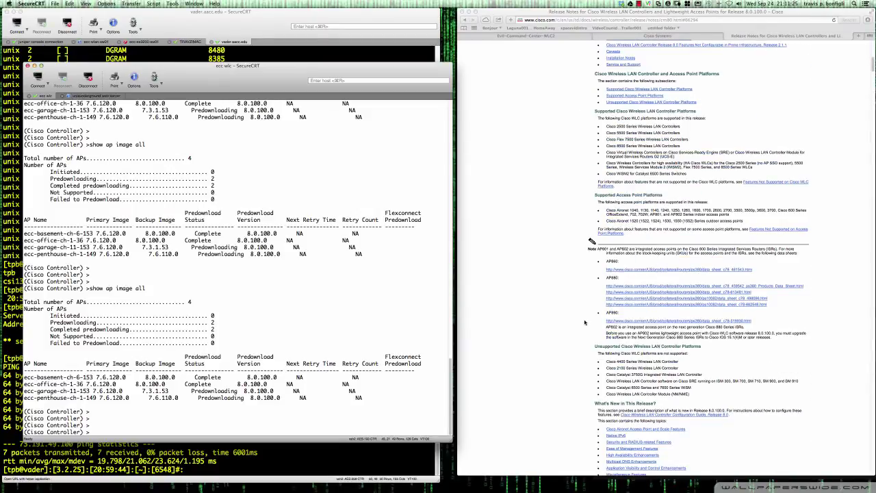
scroll(586, 322, "up", 6)
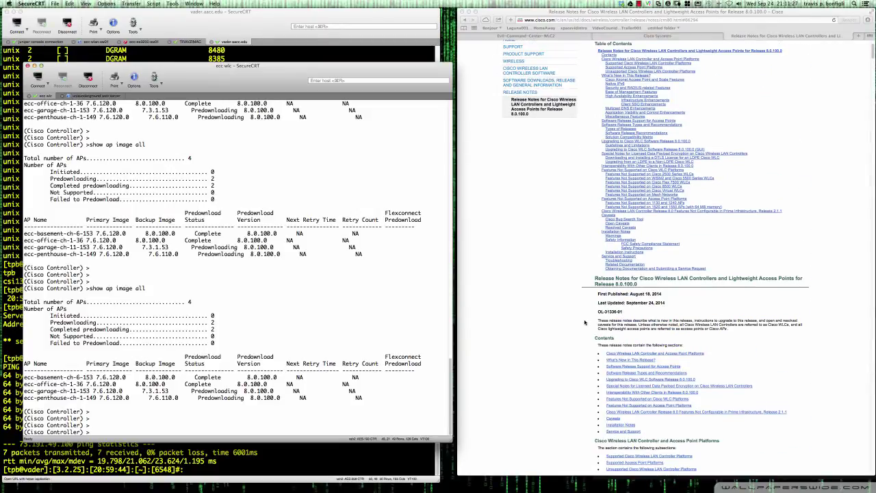
scroll(585, 322, "down", 8)
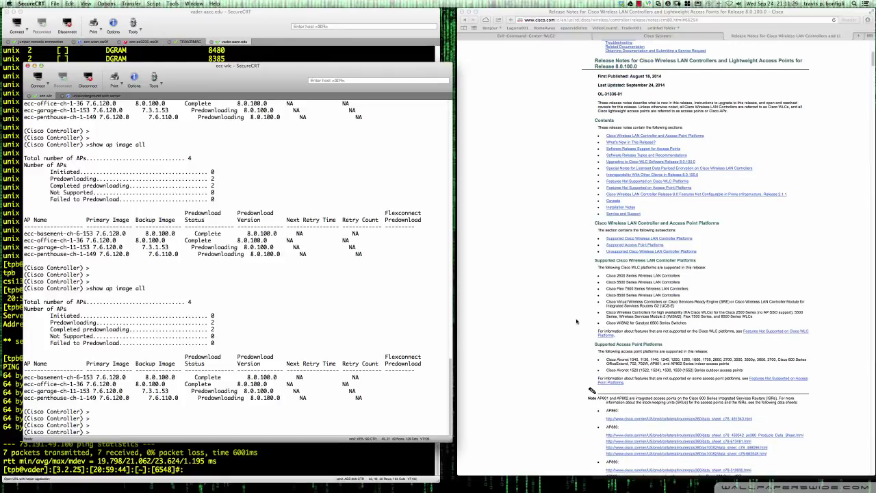
scroll(576, 321, "down", 2)
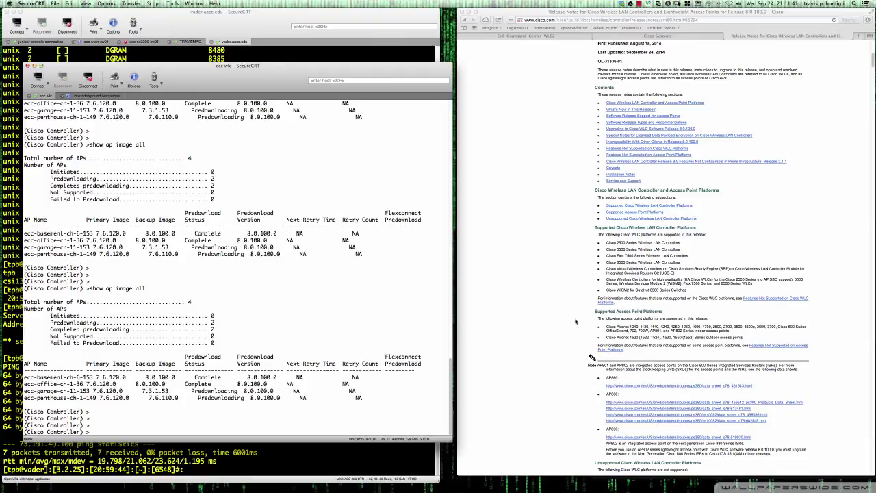
Run show ap image all twice and glance at the controller's file download page.
type("show ap image all")
key("Return")
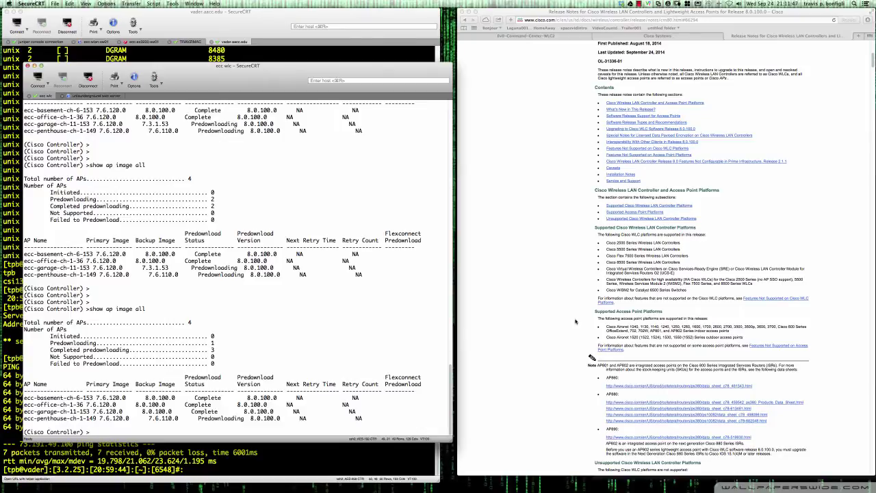
key("Return")
key("Return")
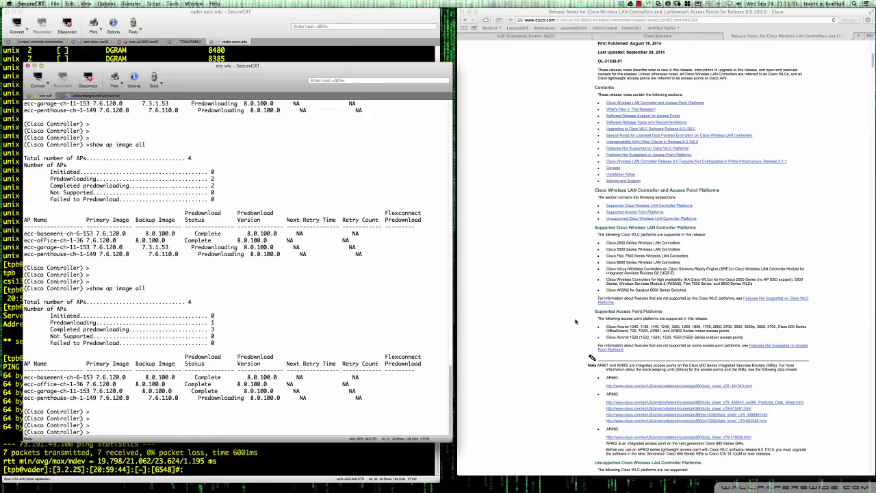
key("Up")
key("Return")
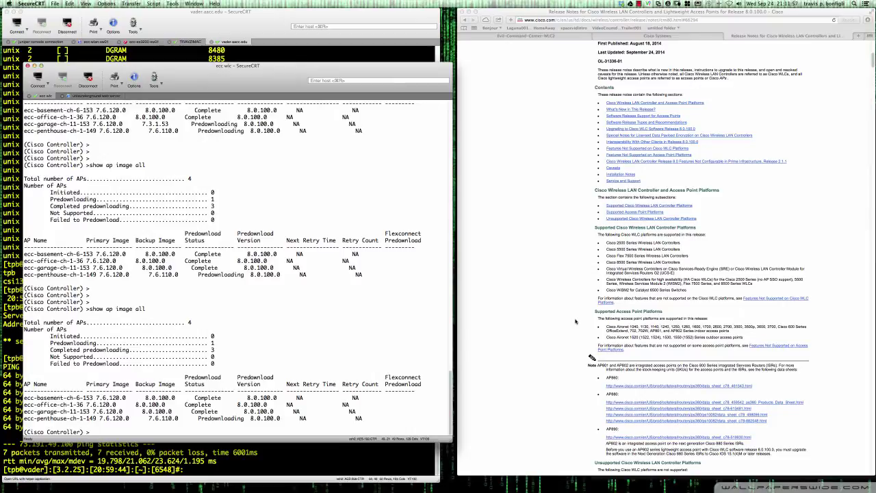
left_click(526, 37)
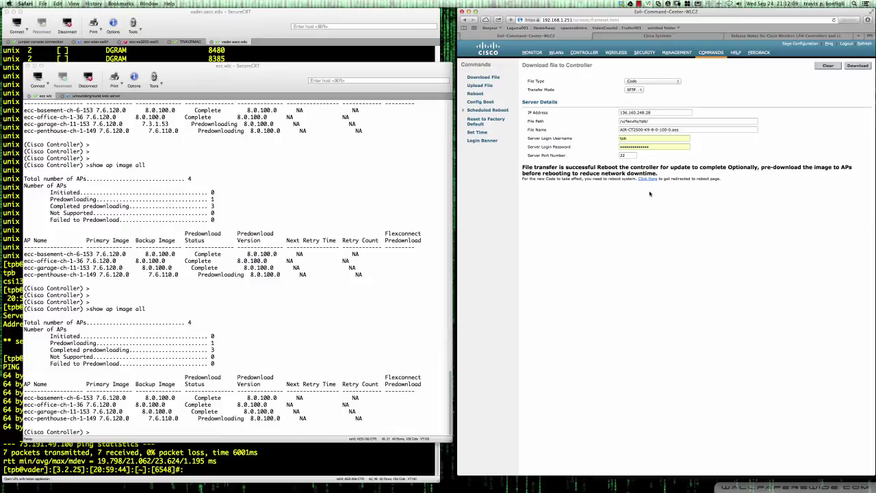
left_click(410, 335)
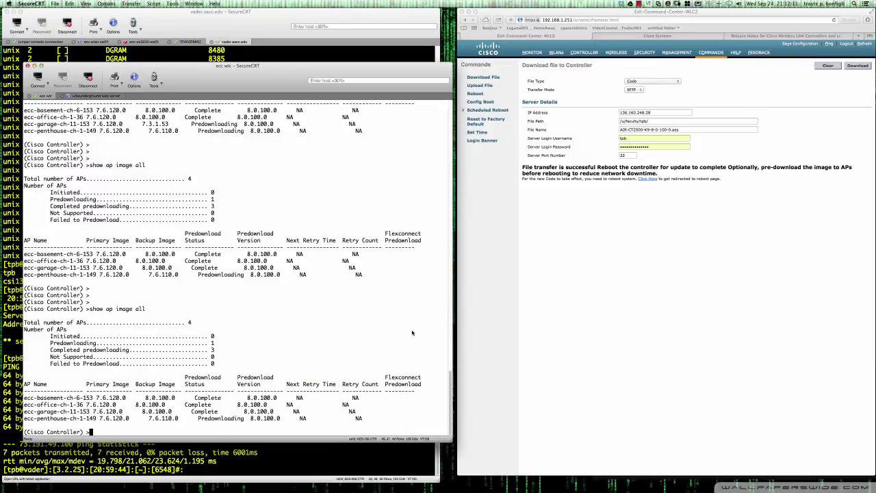
Keep rerunning show ap image all until three APs are Complete and the penthouse AP shows None.
key("Return")
key("Return")
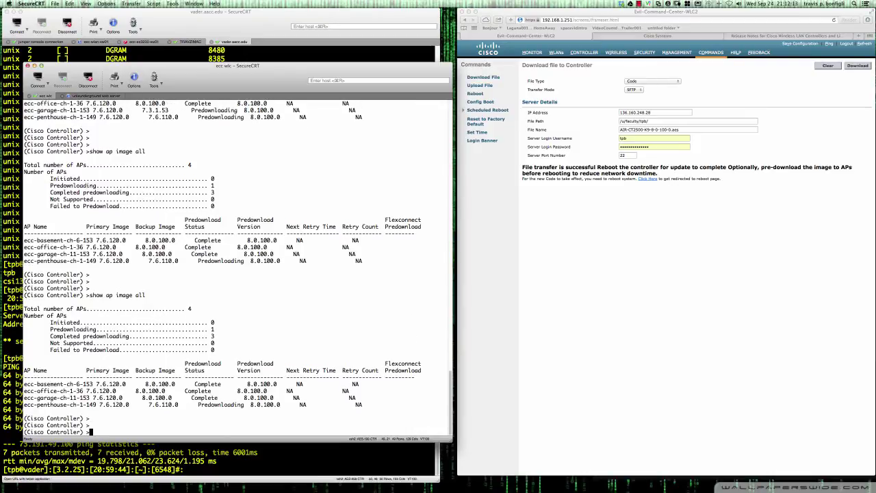
key("Up")
key("Return")
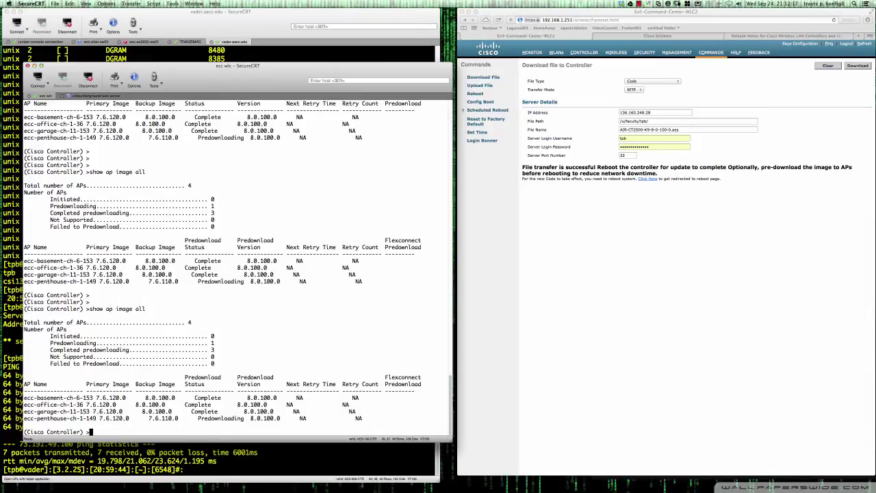
key("Return")
key("Return")
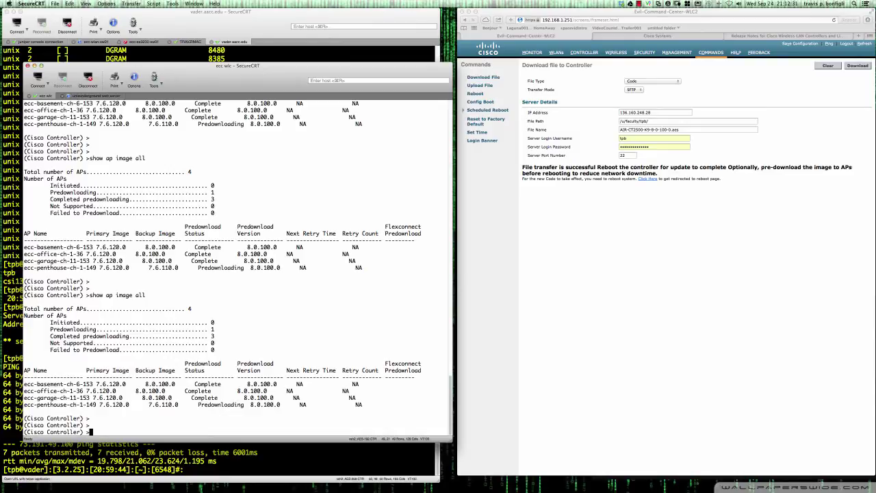
scroll(226, 267, "up", 1)
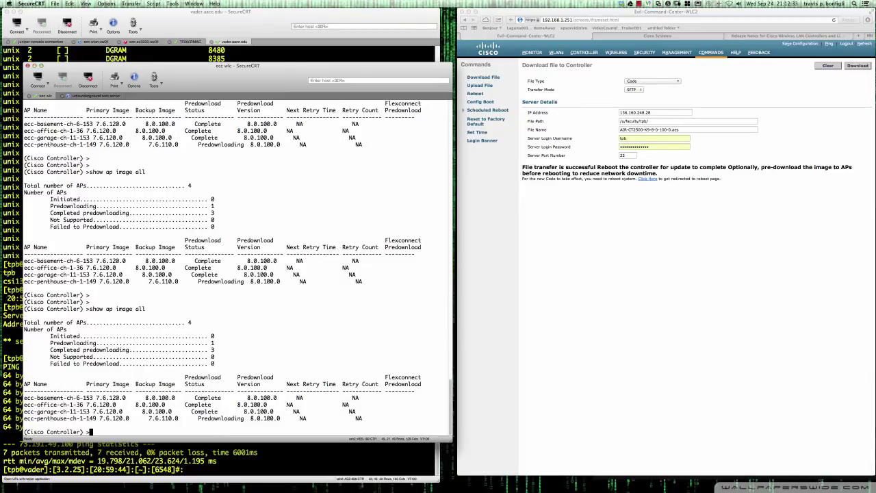
scroll(226, 267, "down", 1)
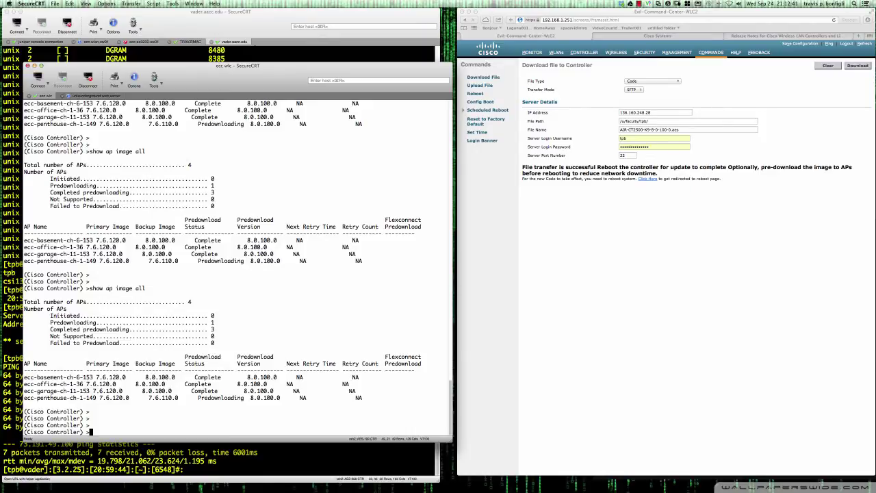
key("Up")
key("Return")
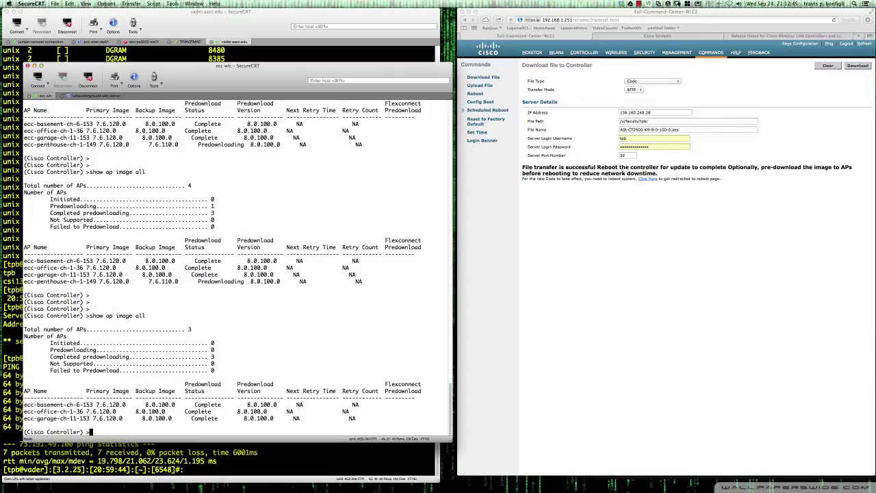
key("Return")
key("Return")
key("Return")
scroll(222, 266, "up", 1)
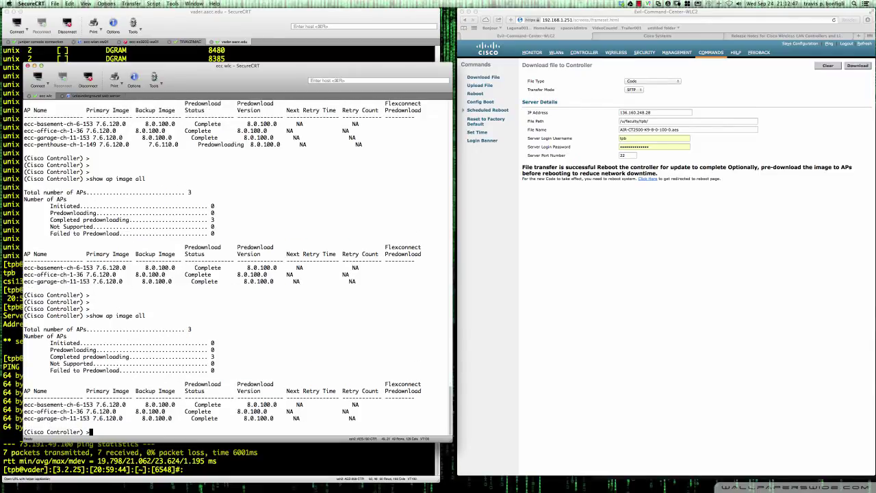
scroll(221, 264, "down", 2)
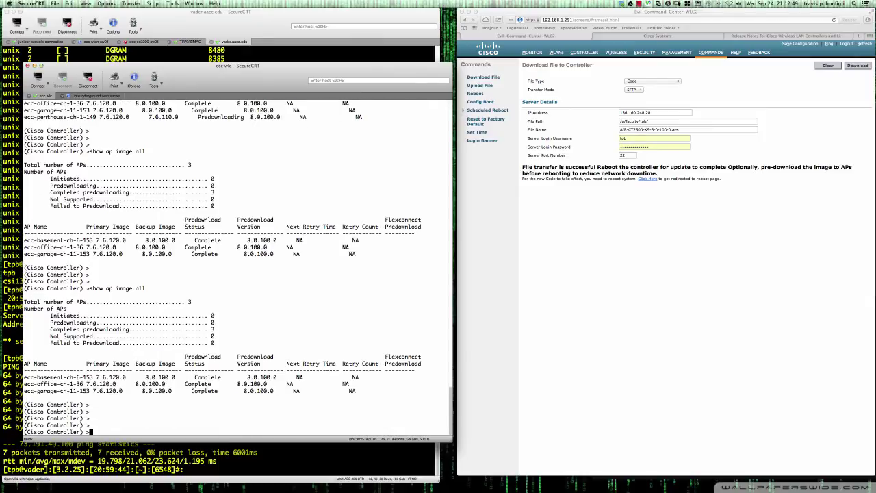
type("show ap image all")
key("Return")
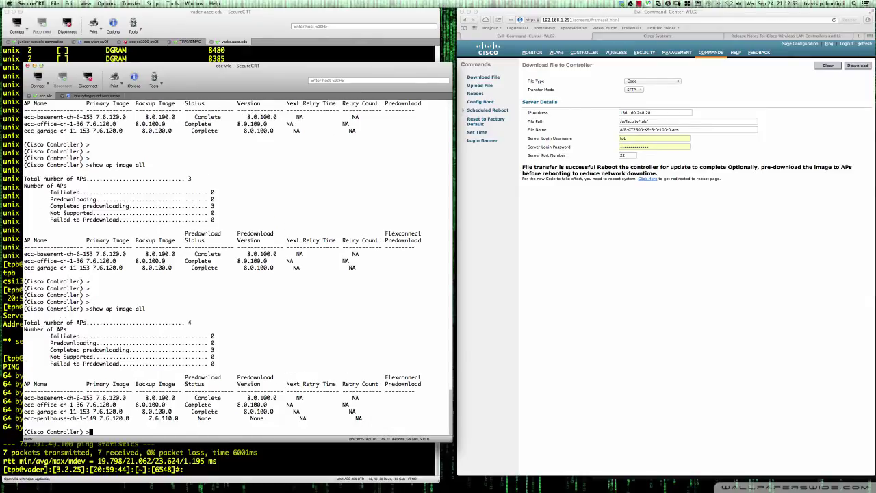
key("Return")
key("Return")
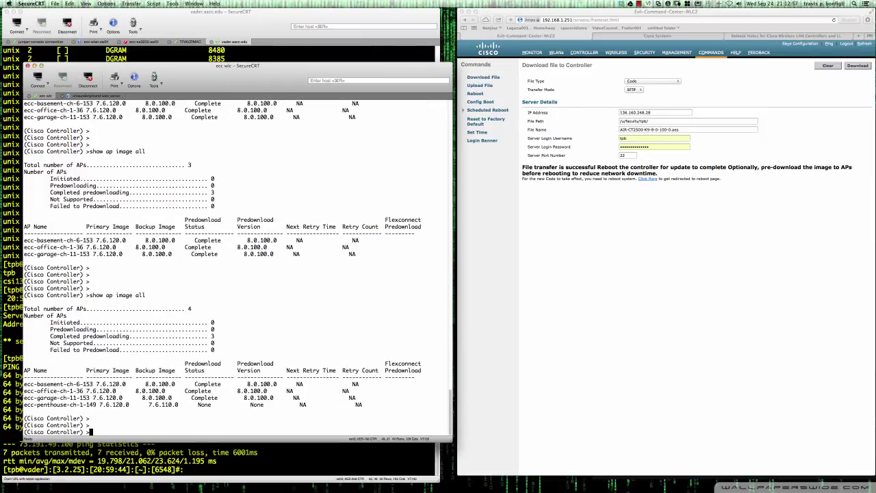
scroll(222, 267, "up", 1)
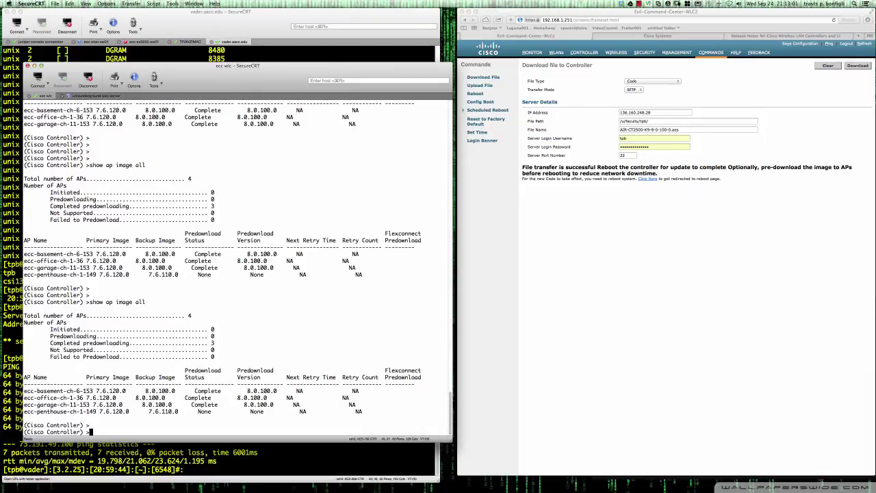
scroll(222, 267, "down", 3)
scroll(222, 267, "up", 3)
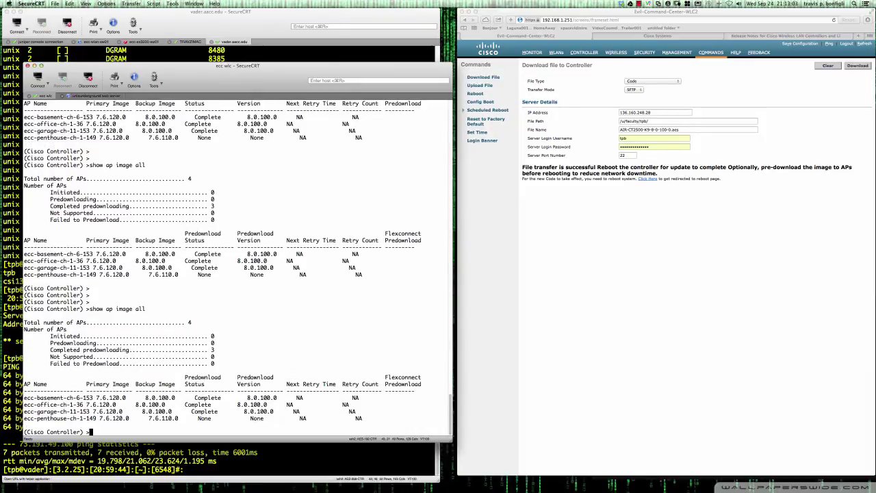
key("Up")
key("BackSpace")
key("BackSpace")
key("BackSpace")
key("BackSpace")
key("BackSpace")
key("BackSpace")
key("BackSpace")
key("BackSpace")
key("BackSpace")
key("BackSpace")
key("BackSpace")
key("BackSpace")
key("BackSpace")
key("BackSpace")
key("BackSpace")
key("BackSpace")
key("BackSpace")
Predownload the primary 8.0.100.0 image to ecc-penthouse-ch-1-149 and confirm it shows Predownloading.
type("config")
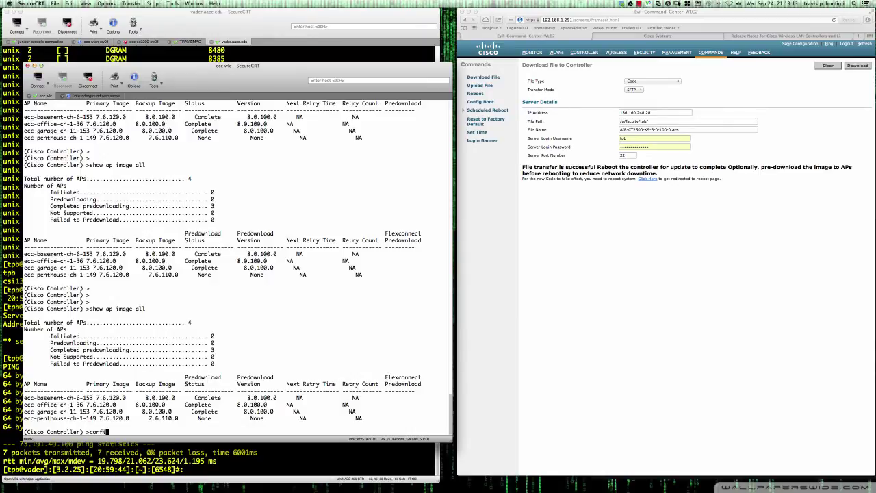
type(" ap image predownload primary ?")
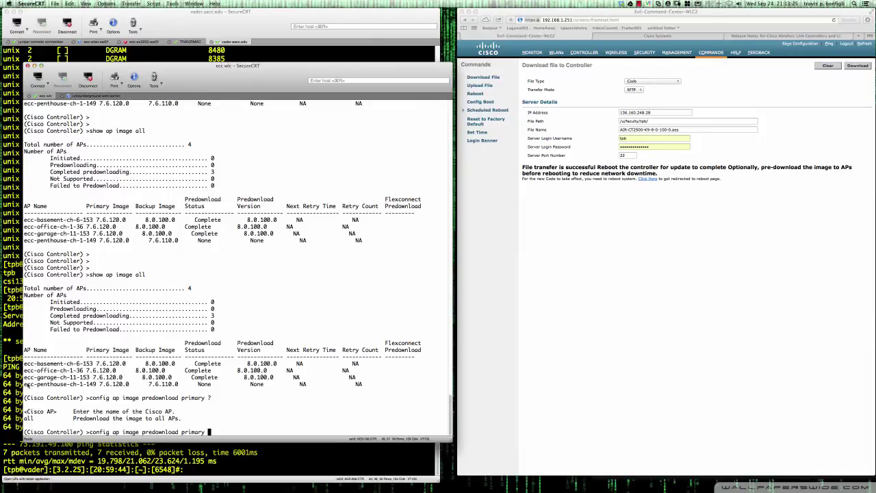
left_click_drag(25, 385, 96, 388)
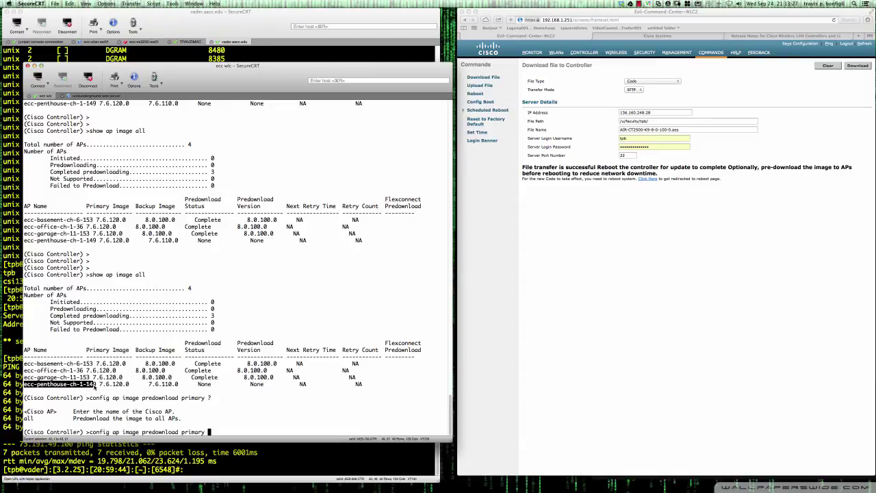
right_click(96, 387)
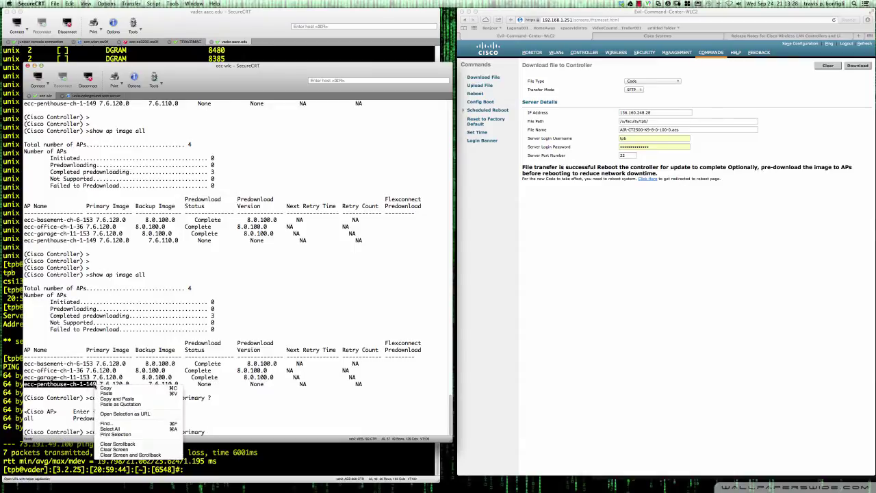
left_click(115, 399)
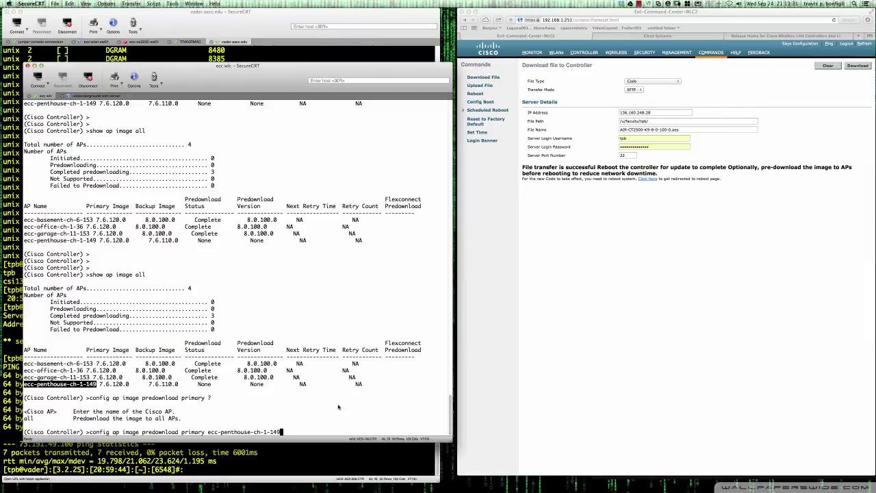
key("Return")
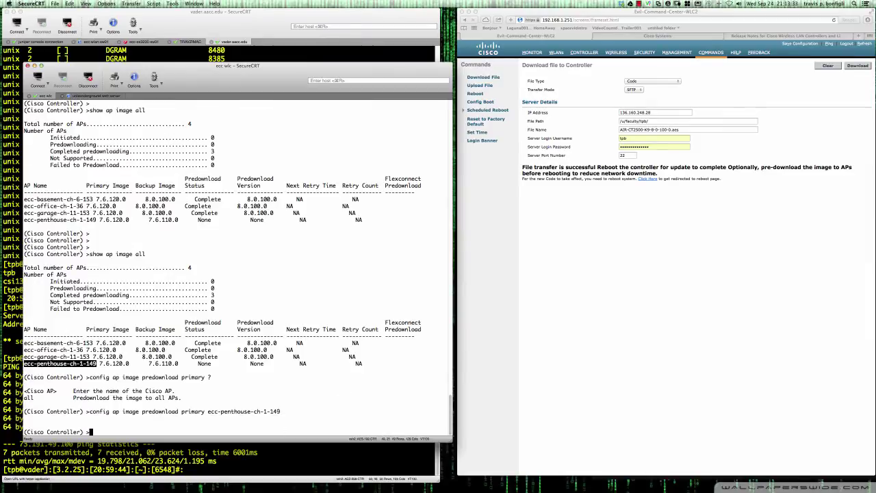
key("Return")
key("Return")
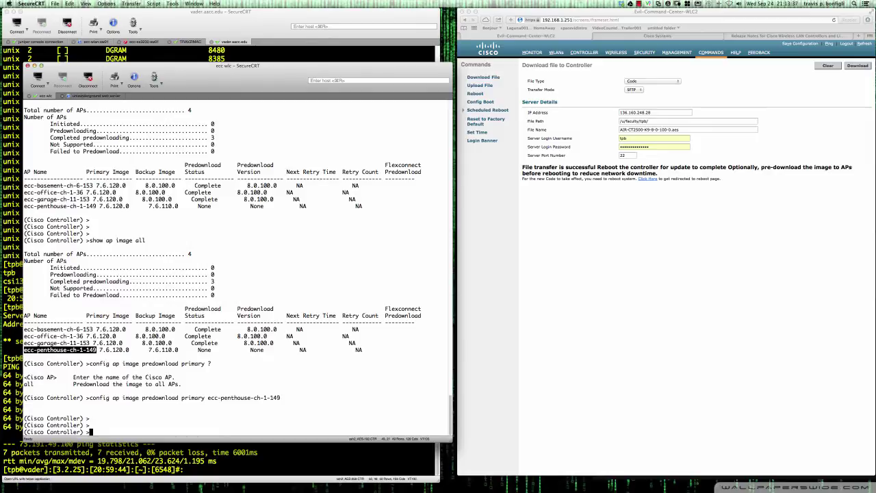
key("Up")
key("Up")
key("Return")
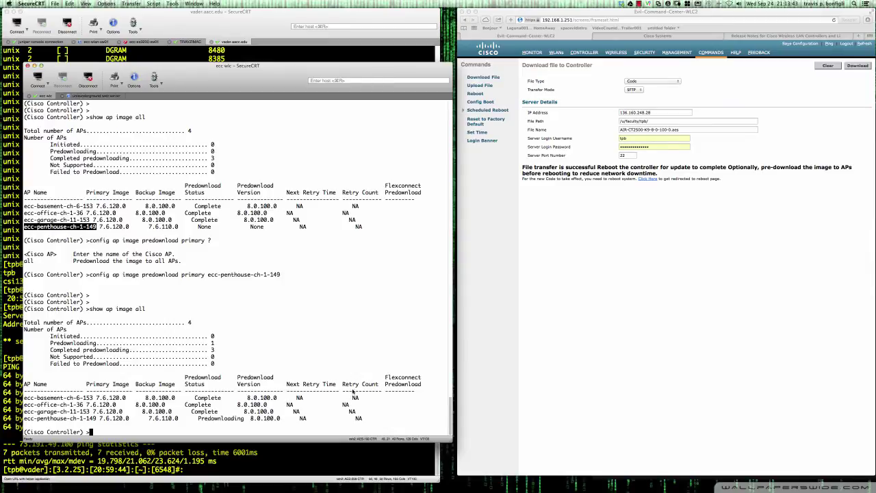
Rerun show ap image all to verify Completed predownloading reaches 4 of 4 APs.
left_click(639, 4)
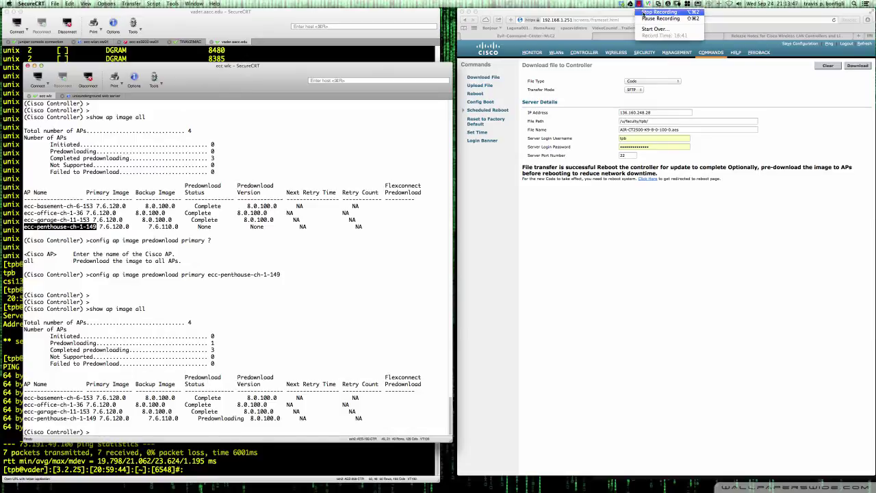
left_click(644, 19)
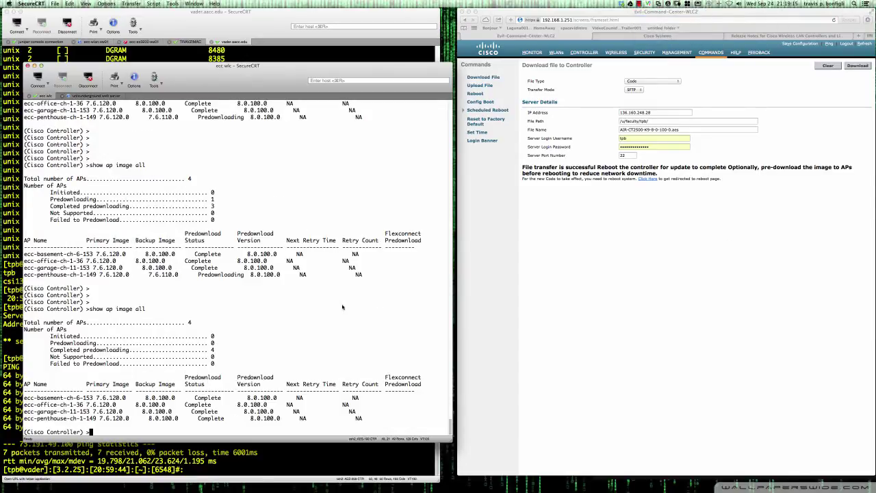
key("Return")
key("Return")
key("Return")
key("Up")
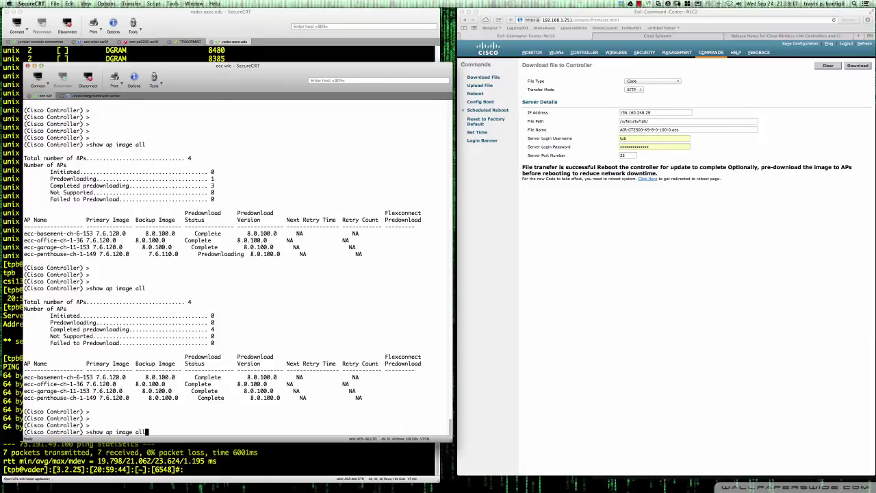
key("Return")
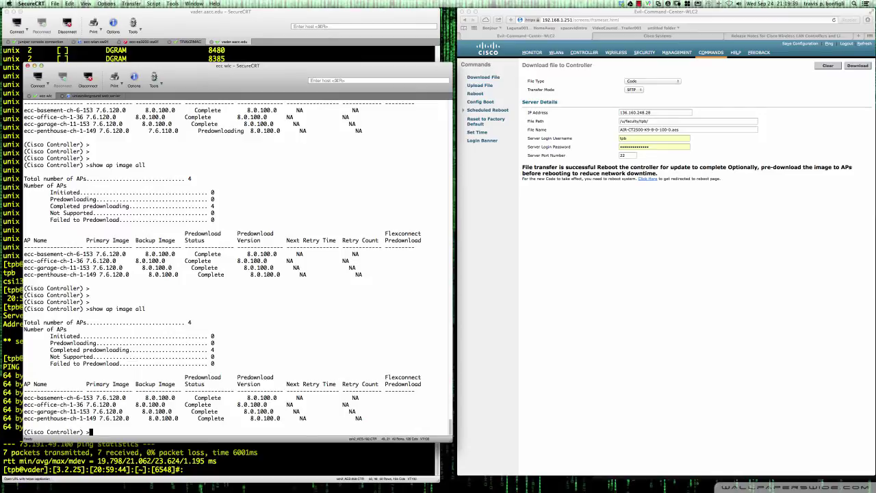
Use Save and Reboot on the controller's reboot page and confirm with OK.
left_click(591, 208)
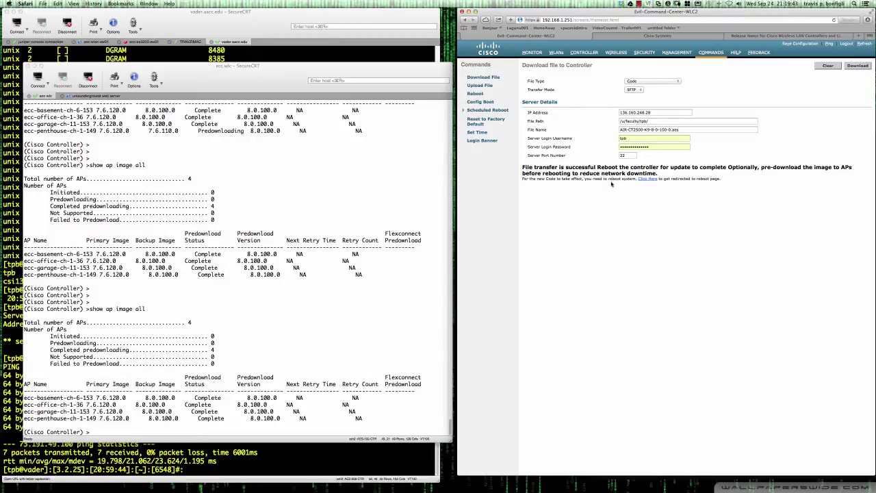
left_click(647, 179)
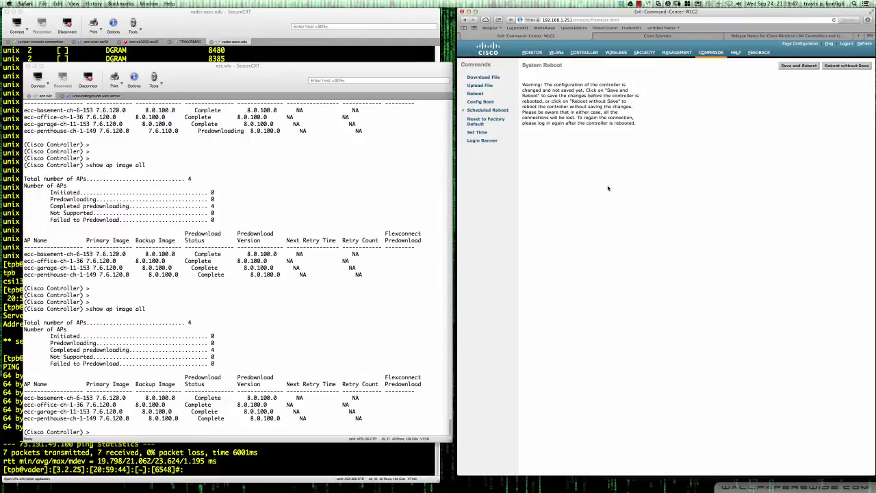
left_click(799, 66)
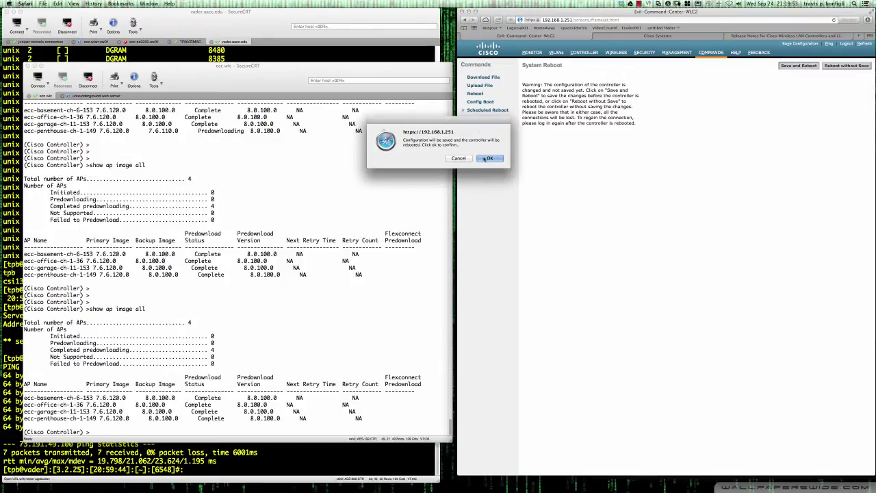
left_click(487, 158)
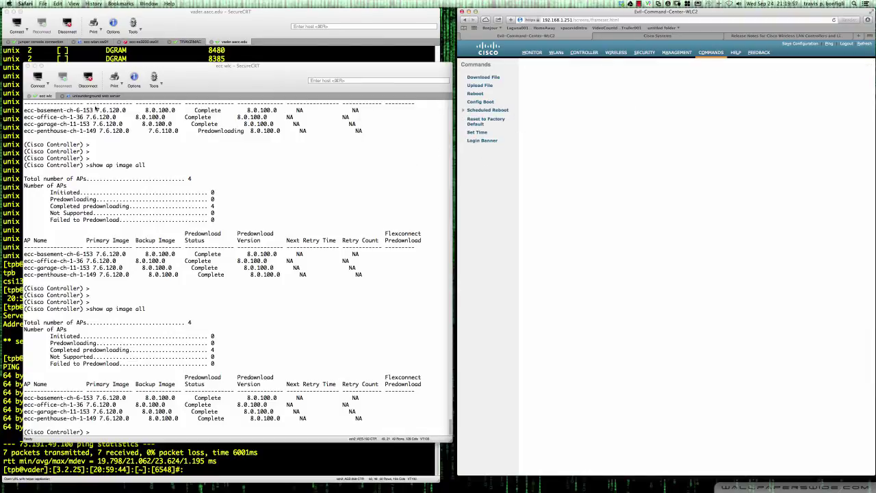
left_click(83, 94)
right_click(82, 95)
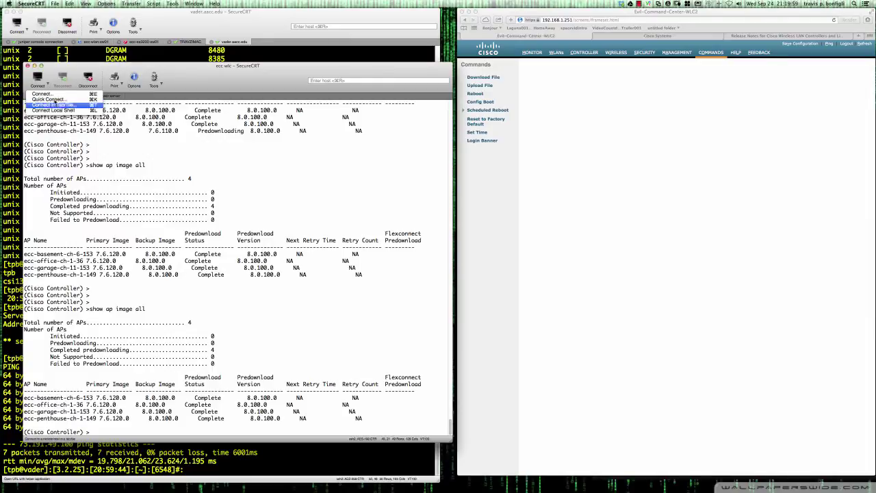
Ping 192.168.1.251 from a local shell until the rebooted controller replies again.
left_click(86, 109)
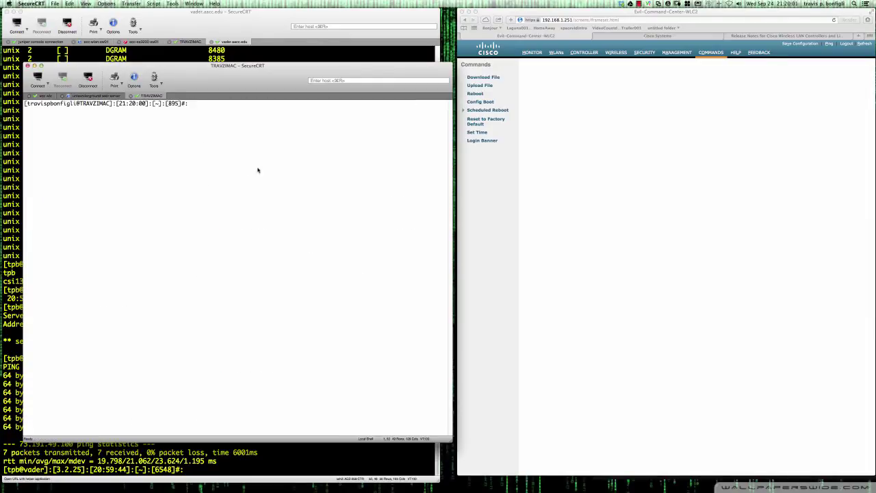
type("ping 192.168.1.251")
key("Return")
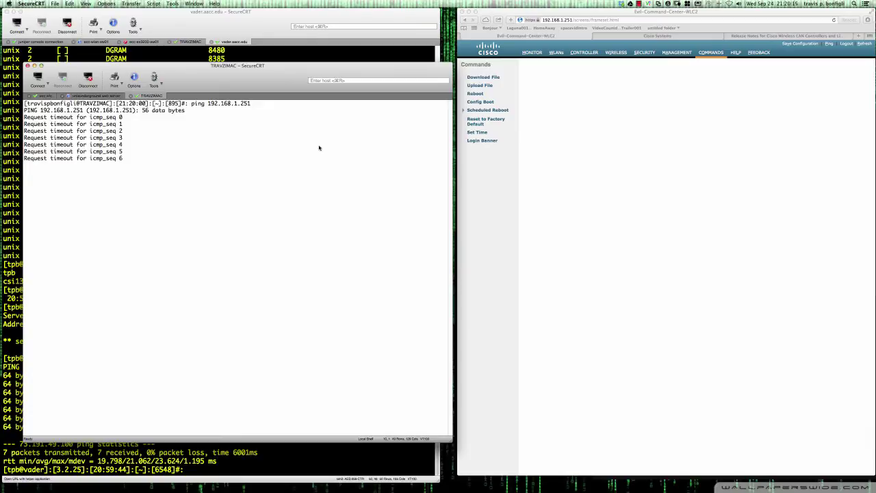
left_click(46, 96)
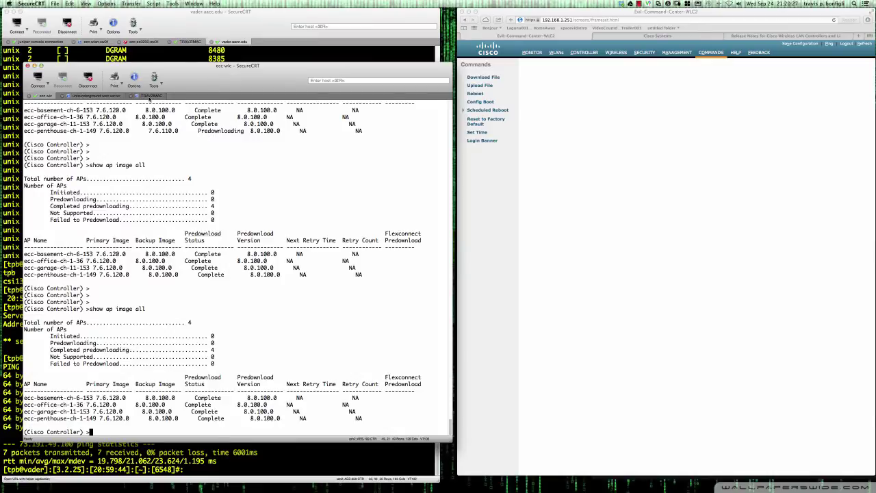
left_click(150, 97)
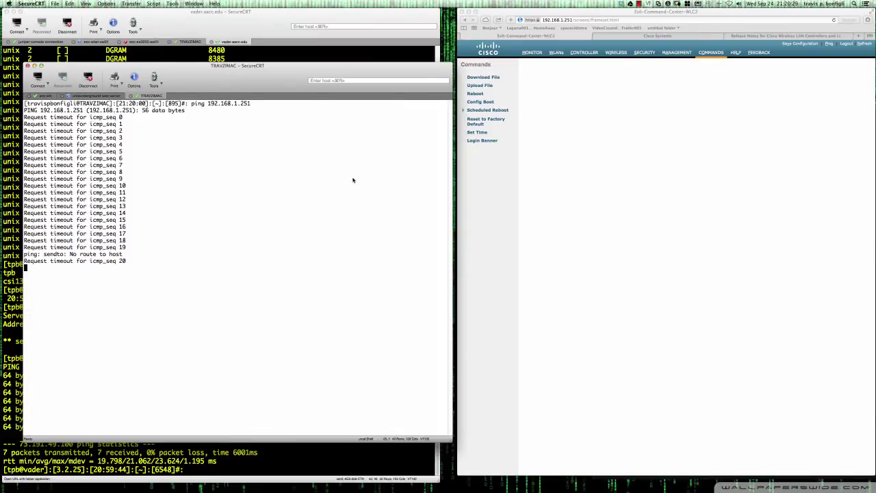
left_click_drag(442, 67, 445, 65)
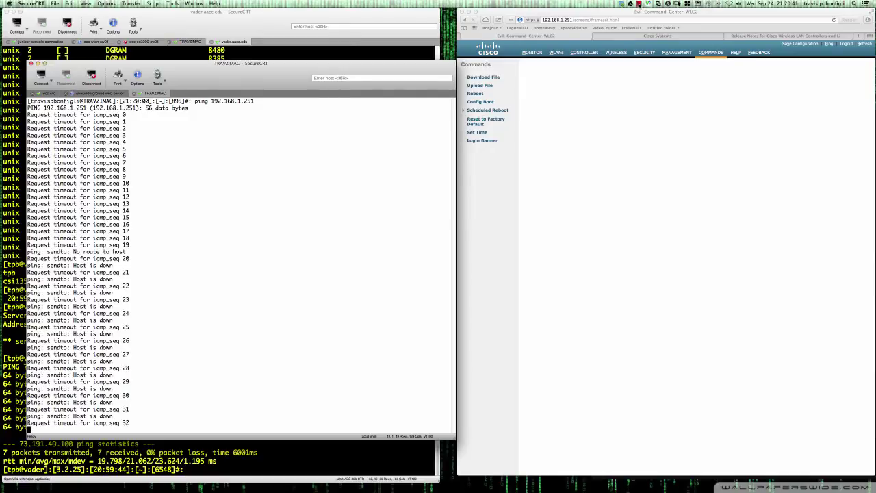
left_click(639, 4)
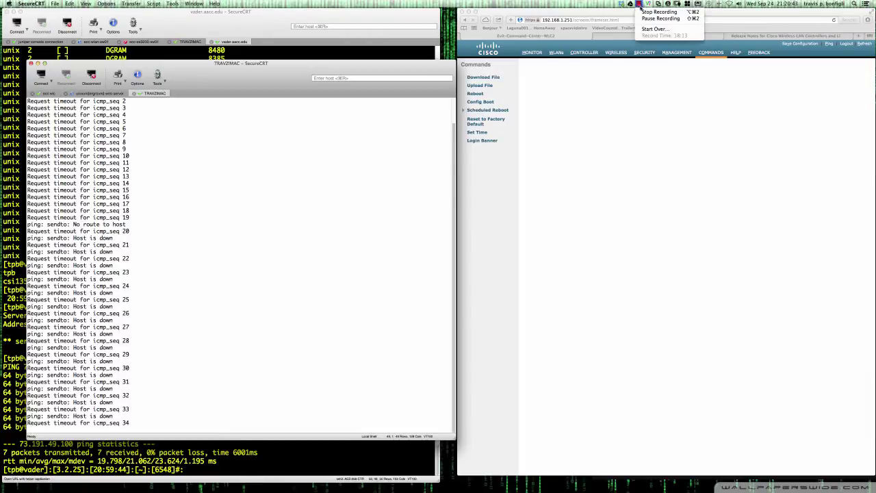
left_click(646, 18)
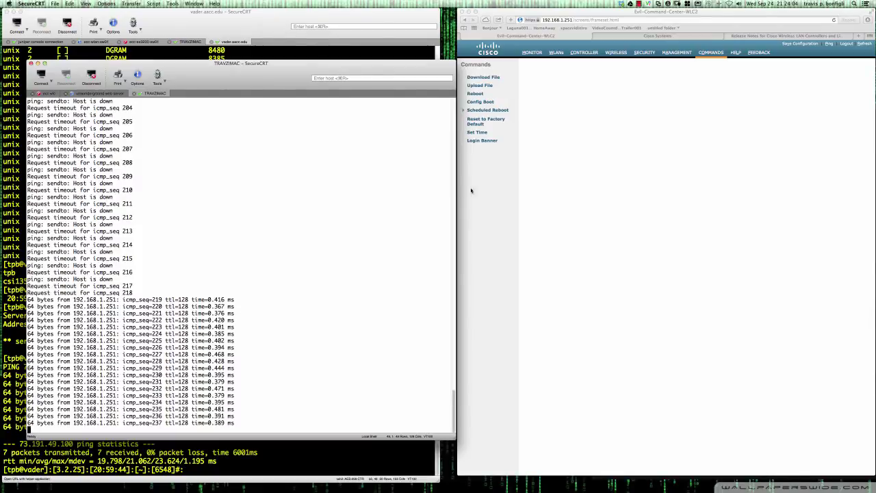
left_click(577, 119)
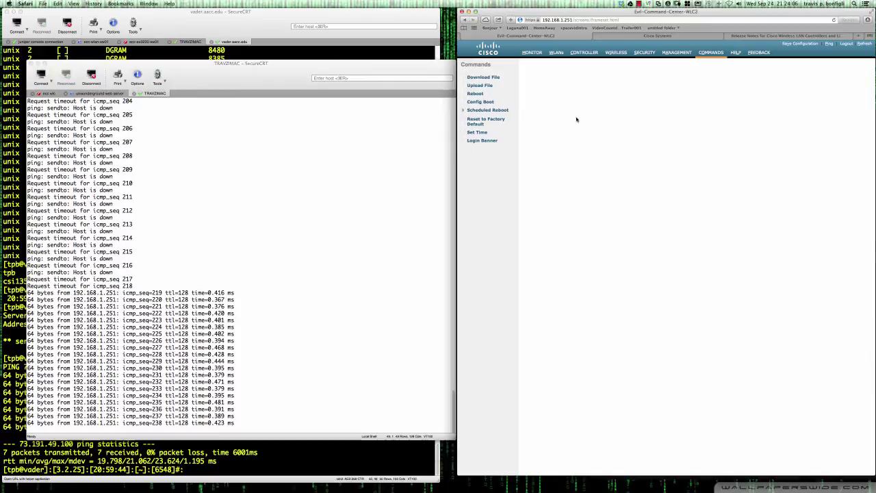
Log back into the WLC web GUI and confirm Software Version 8.0.100.0 on Monitor Summary.
left_click(533, 55)
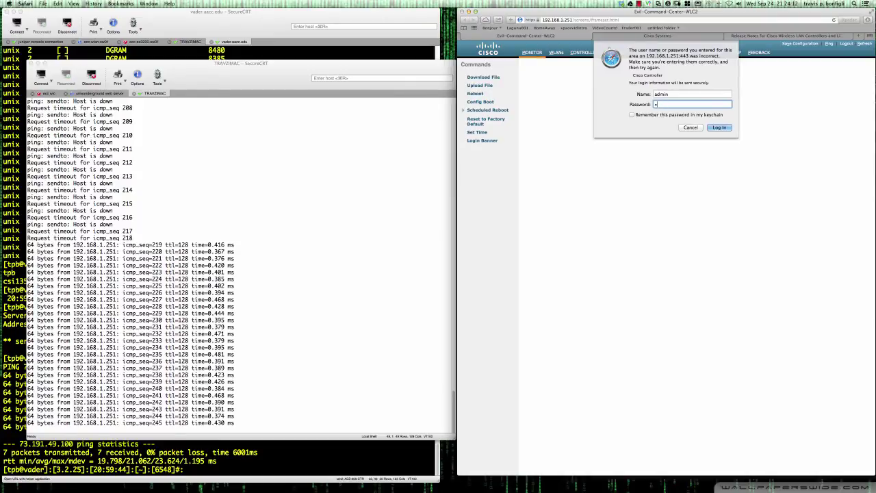
type("****************")
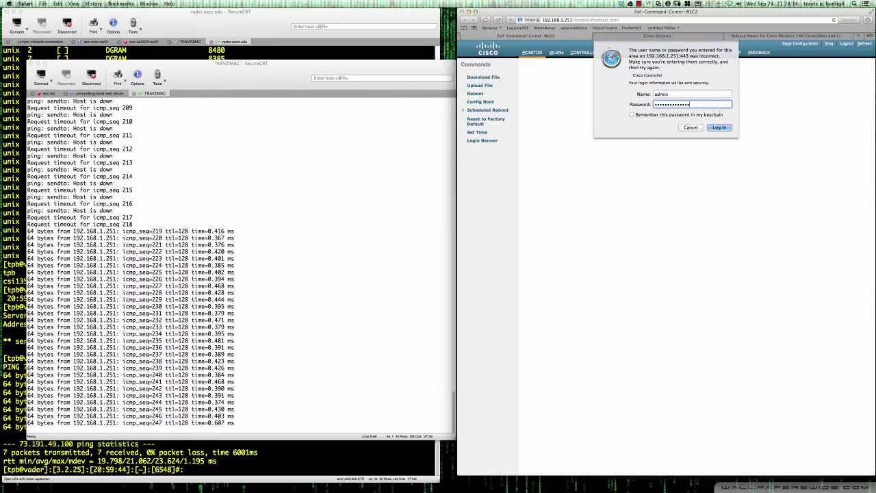
key("Return")
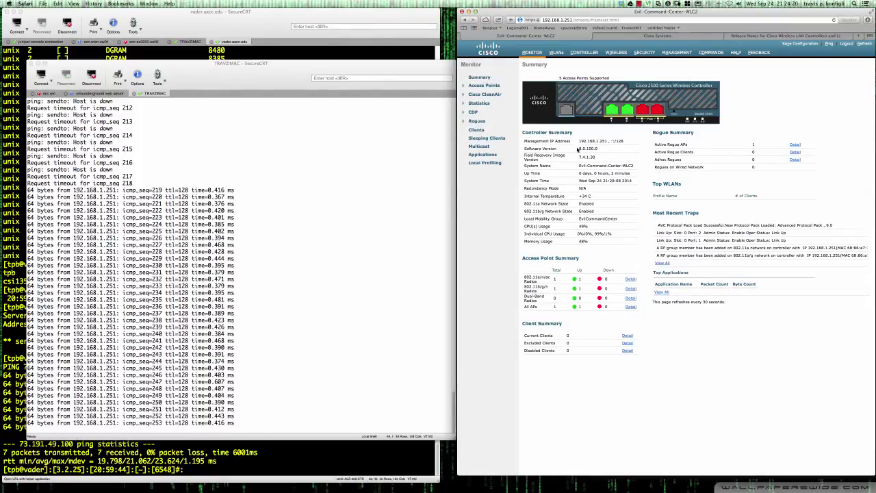
left_click_drag(578, 148, 602, 148)
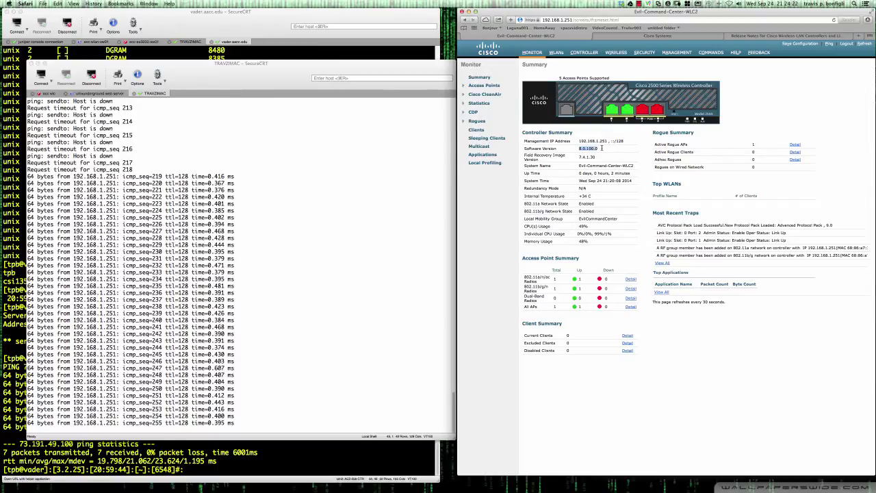
left_click(580, 151)
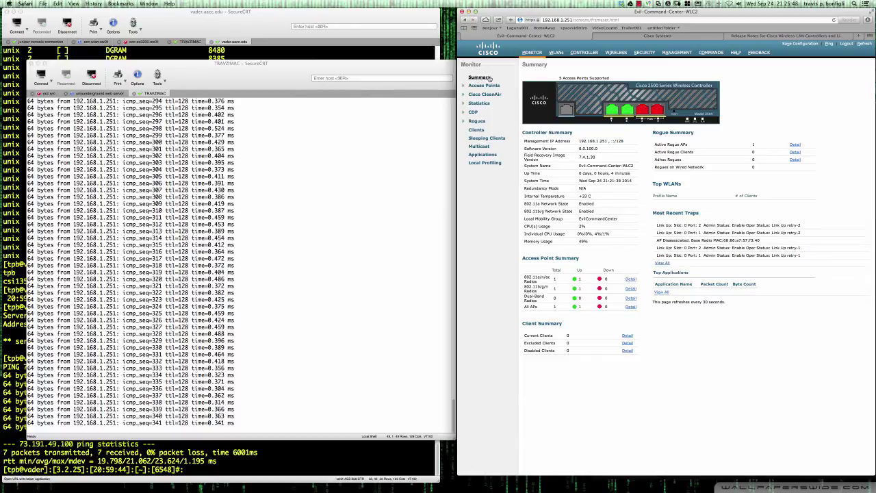
left_click(483, 78)
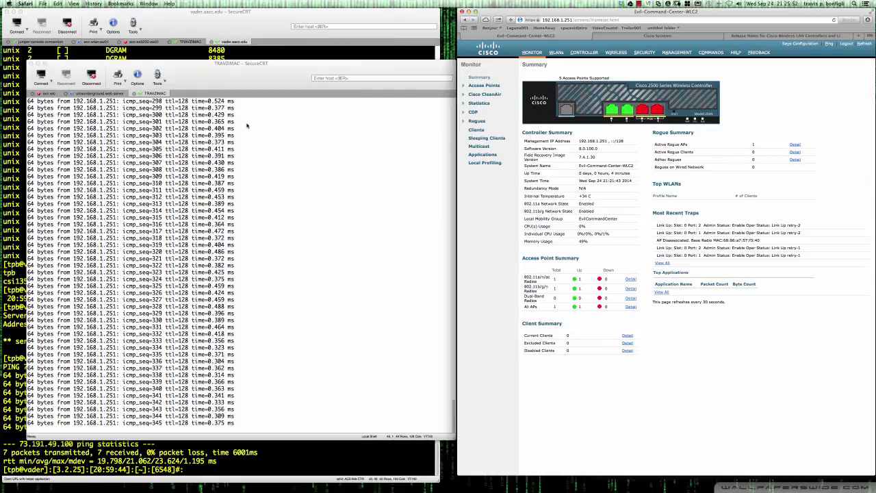
left_click(49, 94)
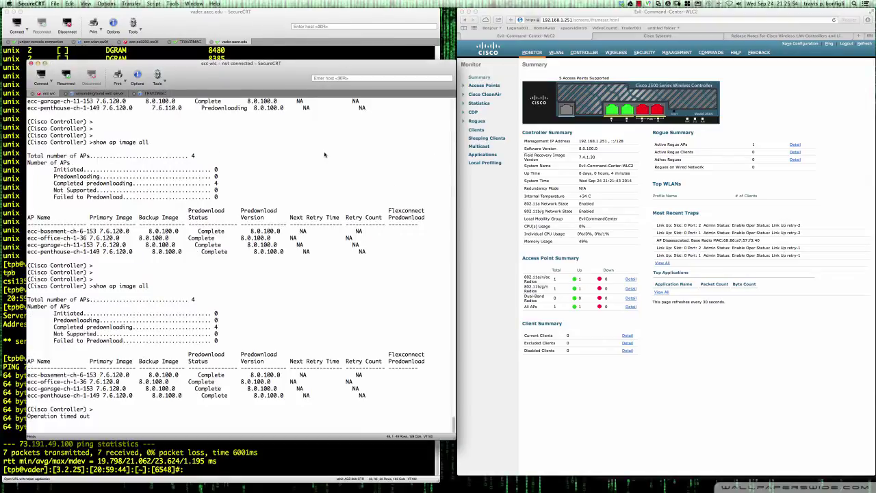
Log back into the controller console and run show boot to see primary and backup images.
key("Return")
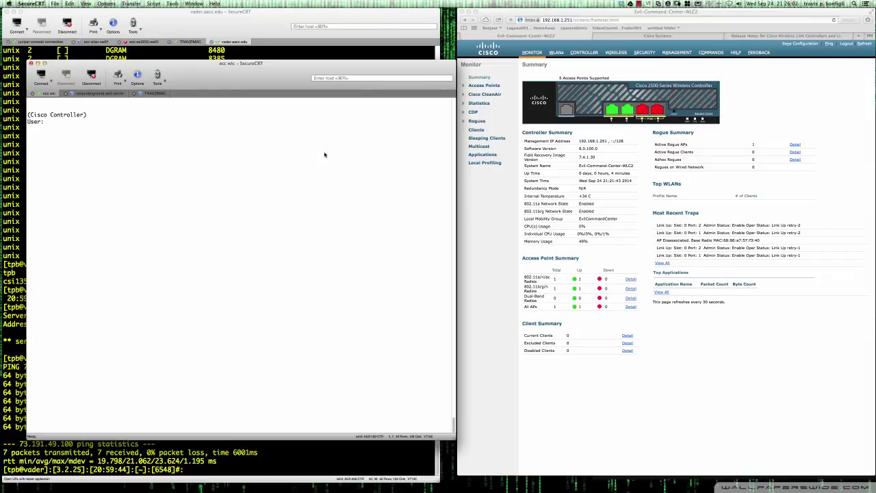
key("Return")
type("***************")
key("Return")
key("Return")
key("Return")
type("show boot")
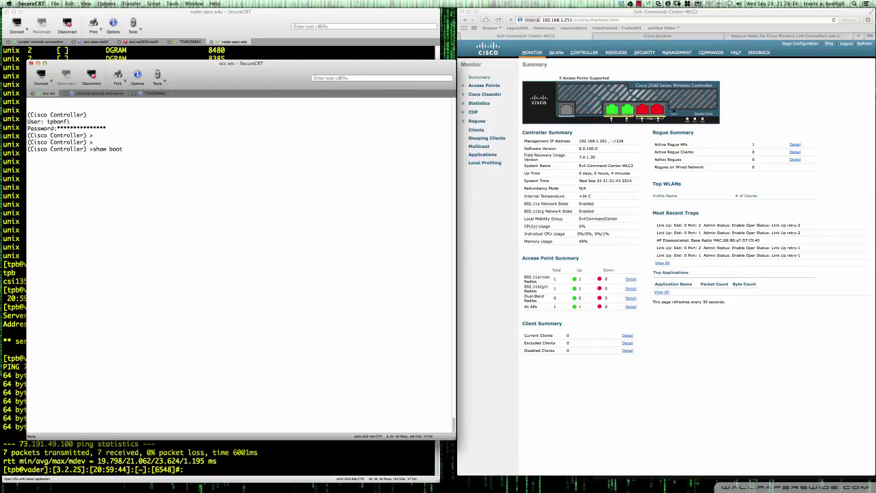
key("Return")
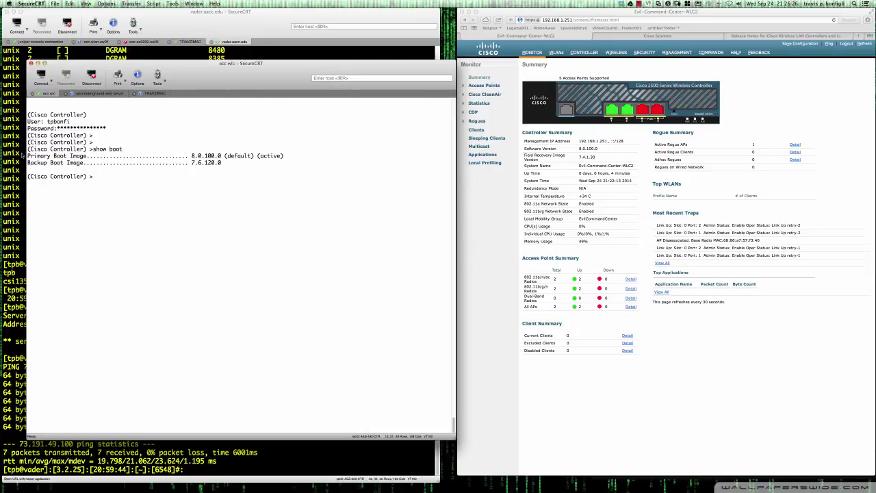
Highlight the show boot output showing 8.0.100.0 active, then run show ap image all.
left_click_drag(28, 151, 223, 164)
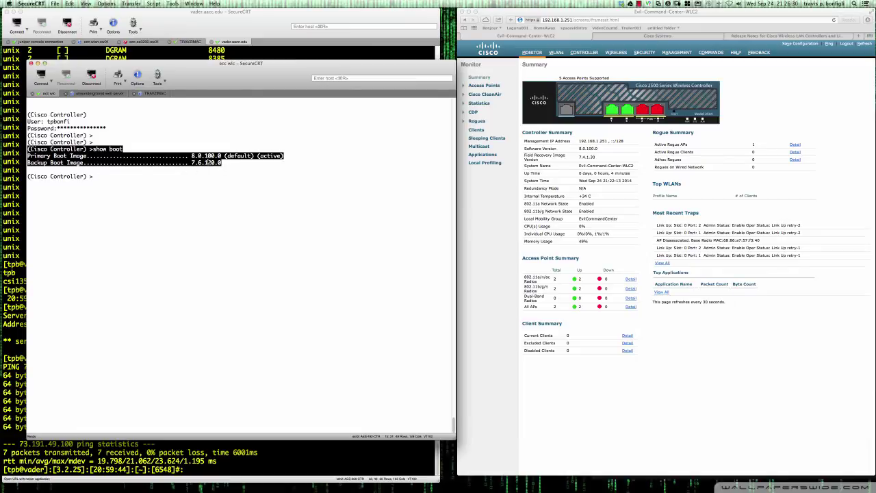
left_click(227, 166)
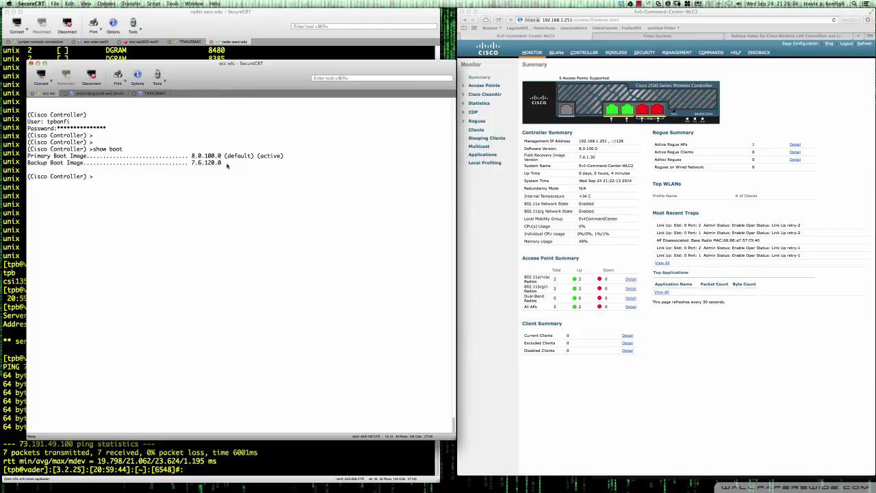
type("show ap image all")
key("Return")
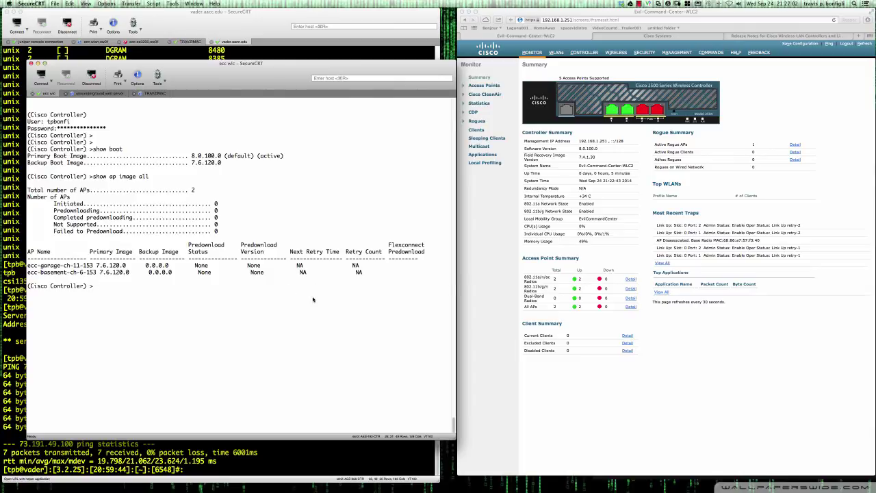
Rerun show ap image all several times to track the APs' images as they reboot.
key("Up")
key("Return")
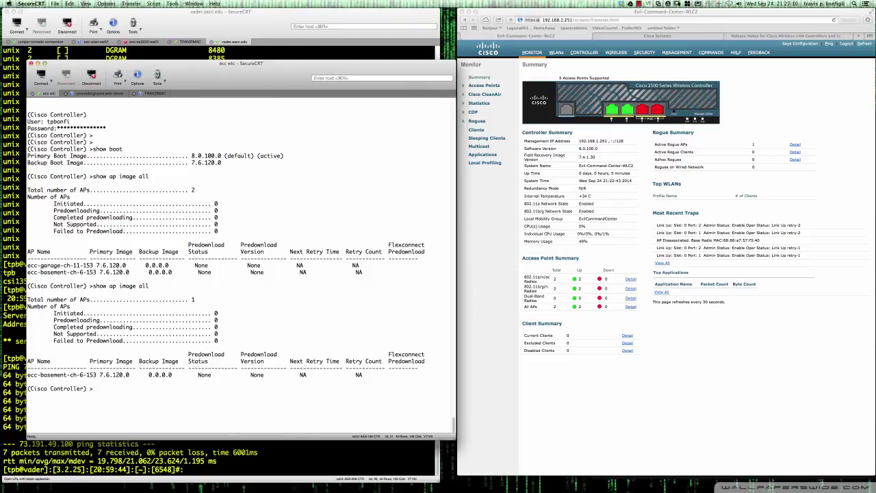
key("Up")
key("Return")
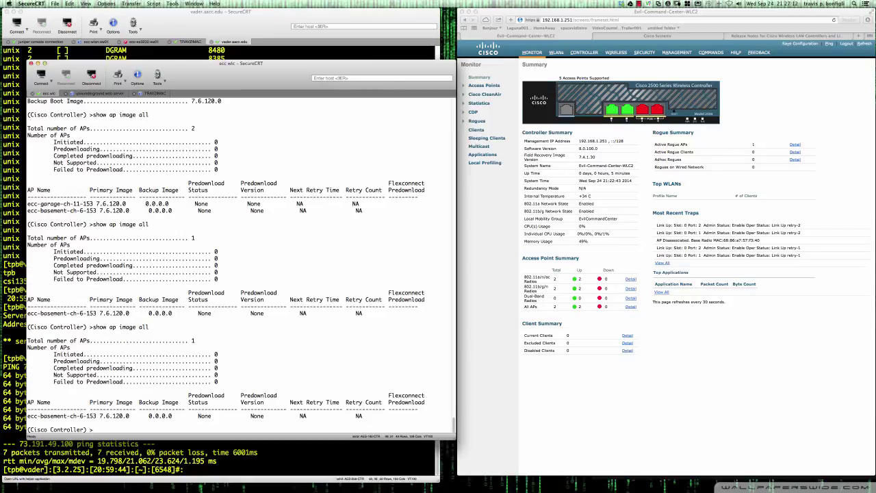
key("Return")
key("Return")
key("Return")
key("Return")
key("Return")
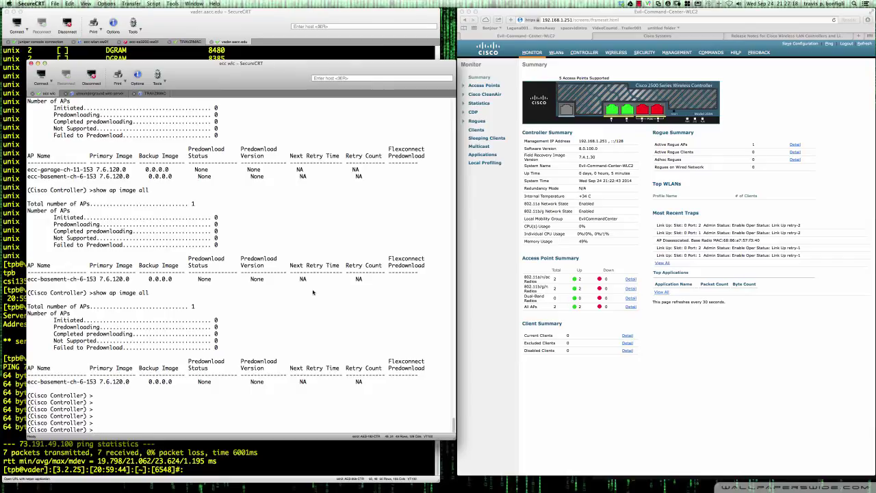
key("Up")
key("Return")
key("Up")
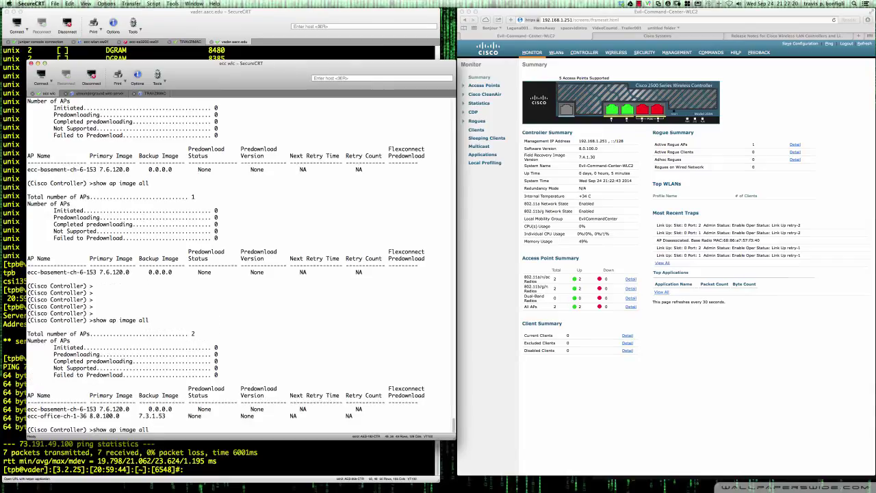
key("Return")
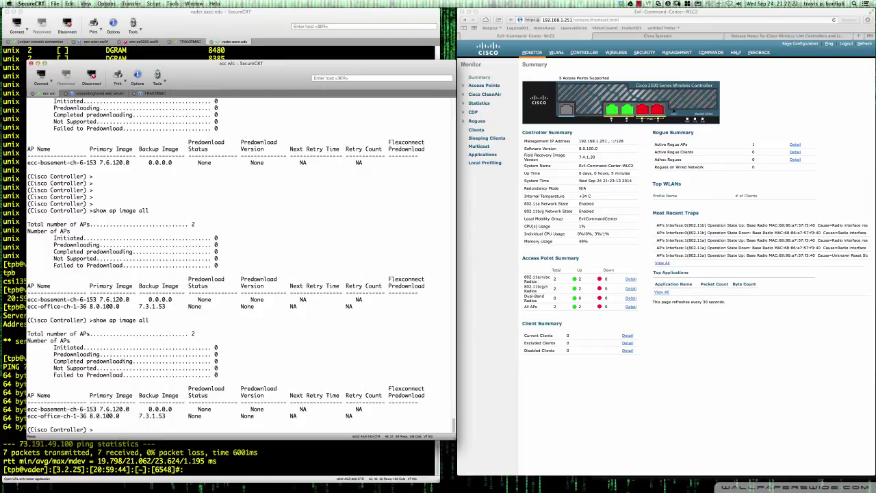
key("Up")
key("Return")
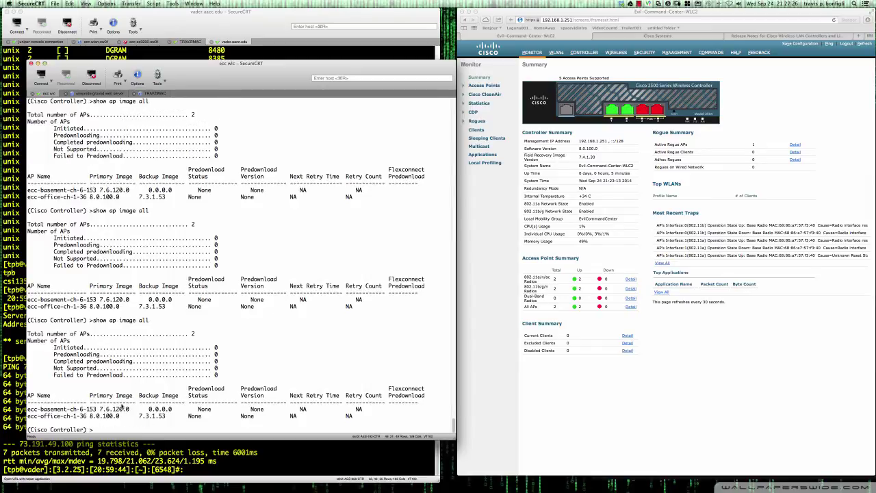
Highlight the basement AP's 7.6.120.0 image and recheck the AP image listing.
left_click_drag(105, 409, 130, 409)
key("Return")
key("Return")
key("Return")
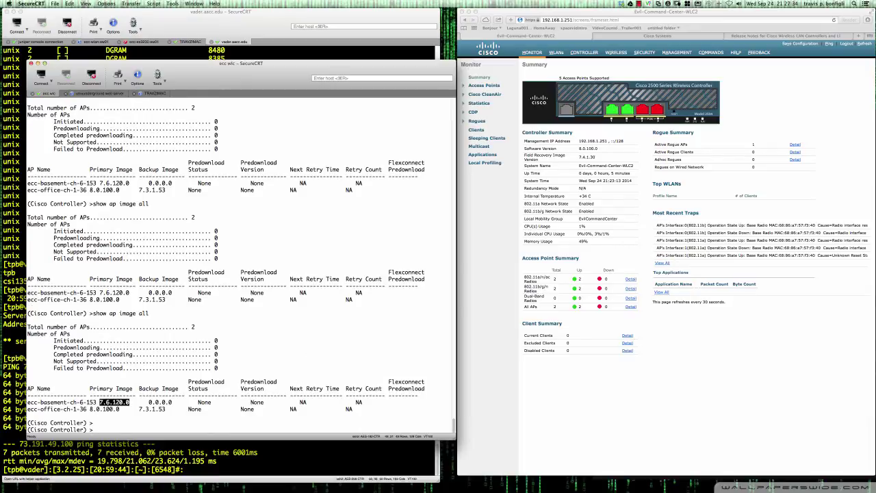
type("show ap image all")
key("Return")
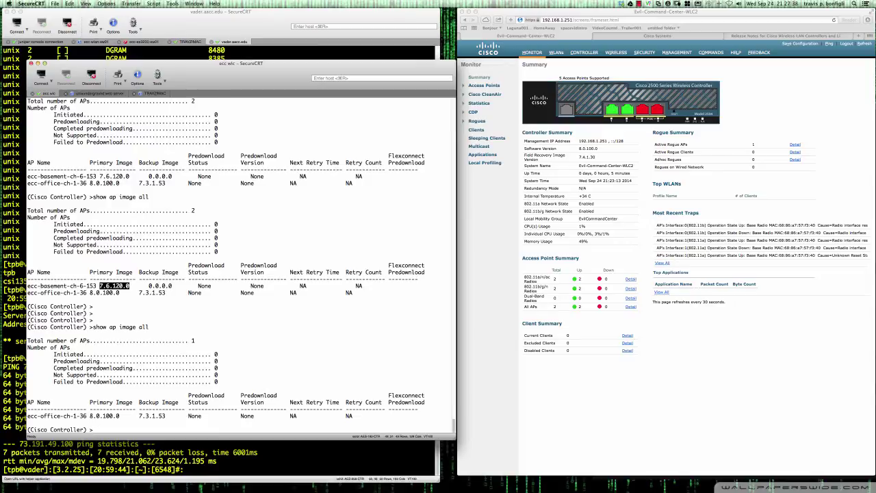
key("Return")
key("Return")
key("Return")
key("Return")
key("Return")
key("Return")
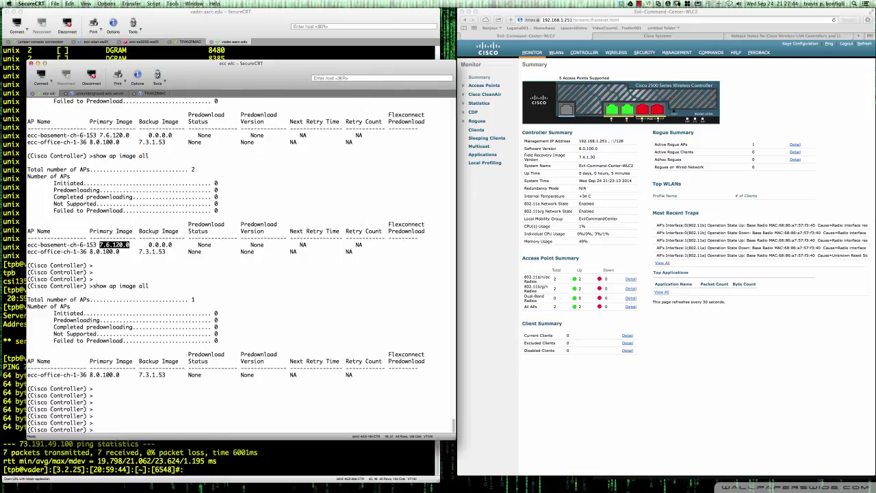
key("Up")
key("Return")
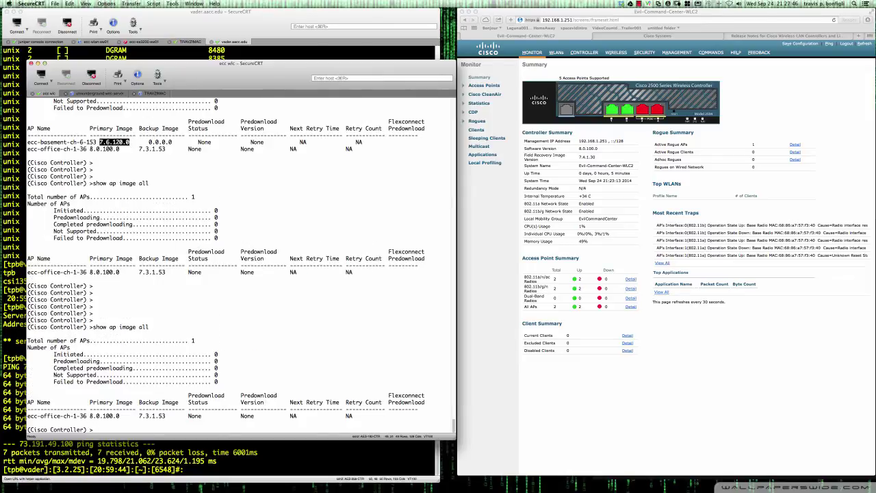
Keep rechecking AP images until only ecc-office-ch-1-36 is listed, running 8.0.100.0.
key("Return")
key("Return")
key("Return")
key("Return")
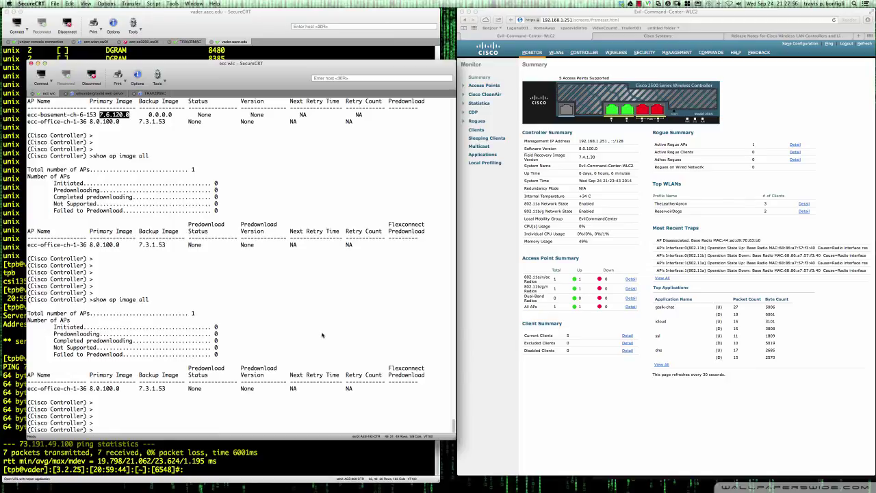
key("Return")
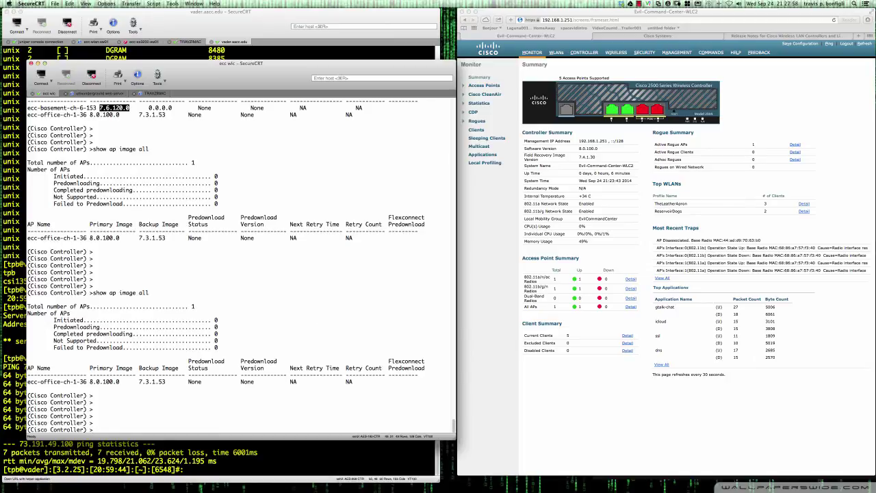
key("Return")
key("Up")
key("Return")
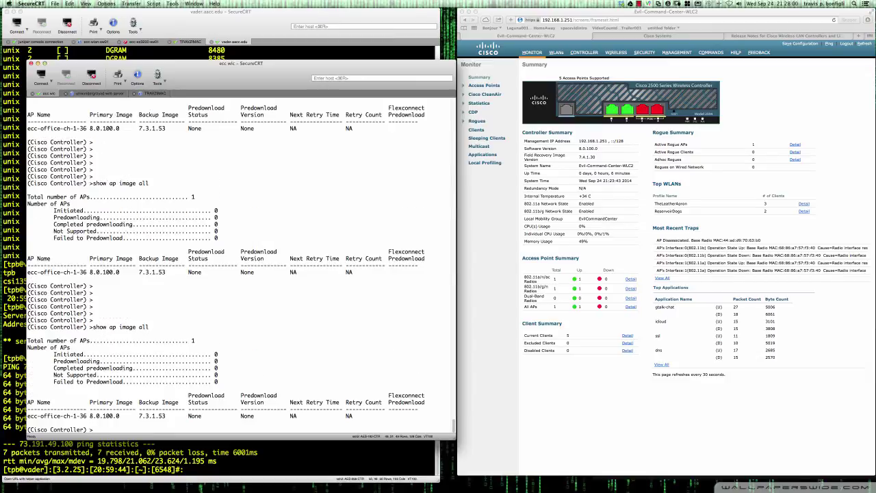
key("Return")
key("Return")
key("Return")
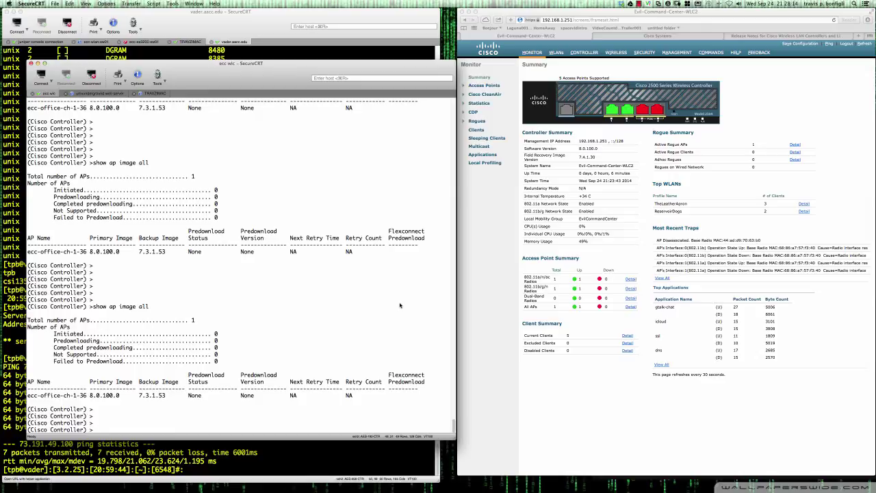
scroll(401, 305, "up", 3)
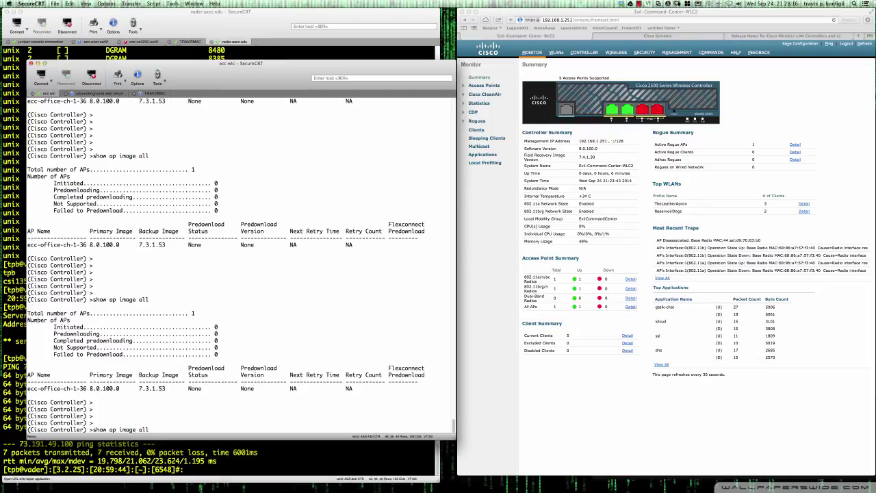
key("Return")
key("Return")
key("Return")
key("Return")
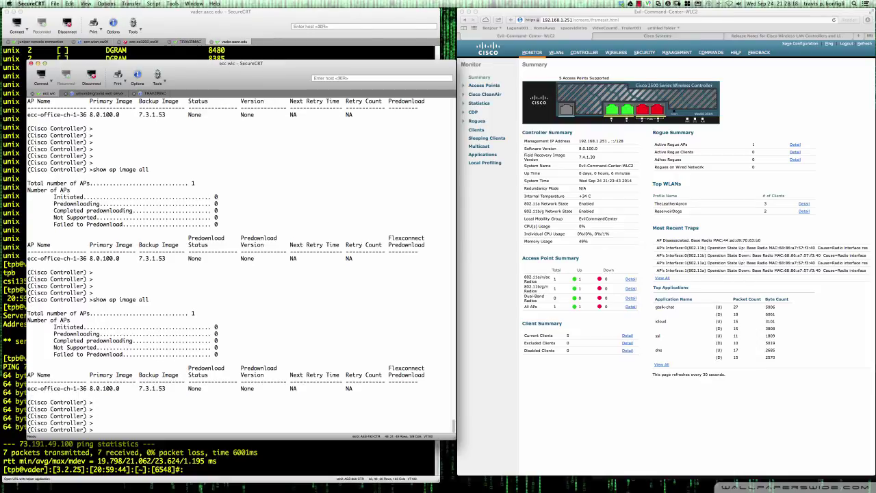
left_click(638, 4)
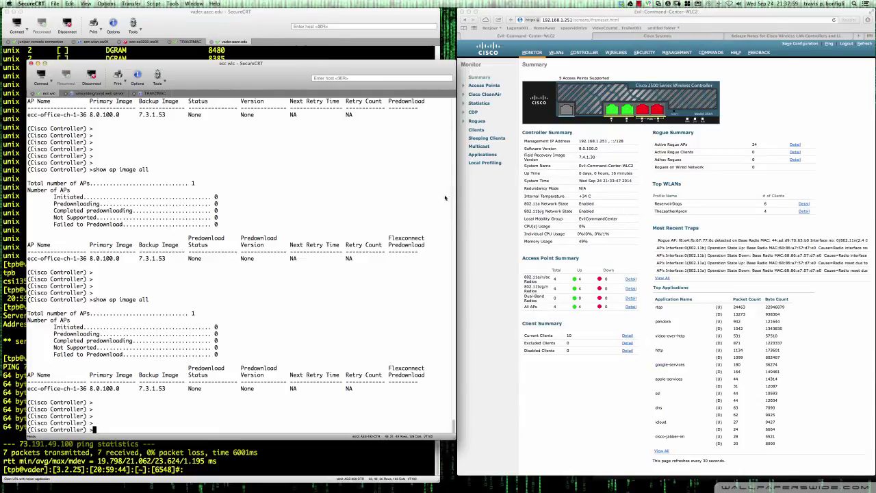
Run show ap image all and highlight the four AP rows, all on 8.0.100.0.
type("show ap image all")
key("Return")
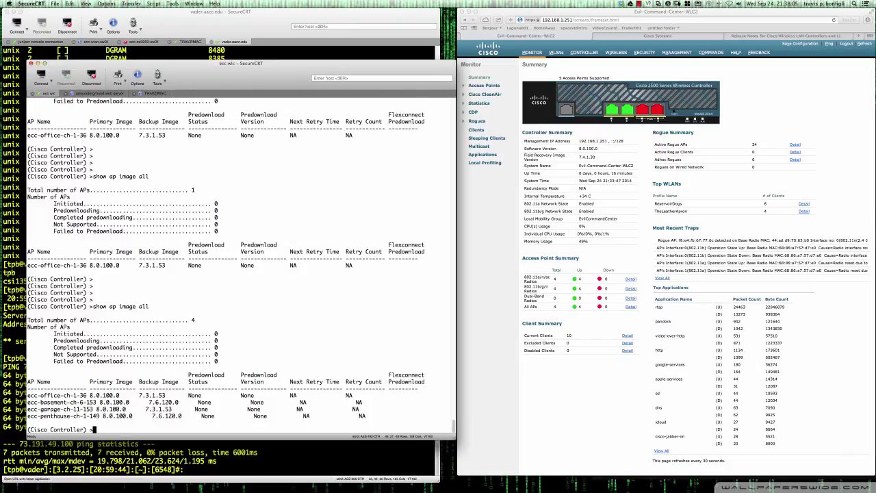
key("Return")
key("Return")
key("Return")
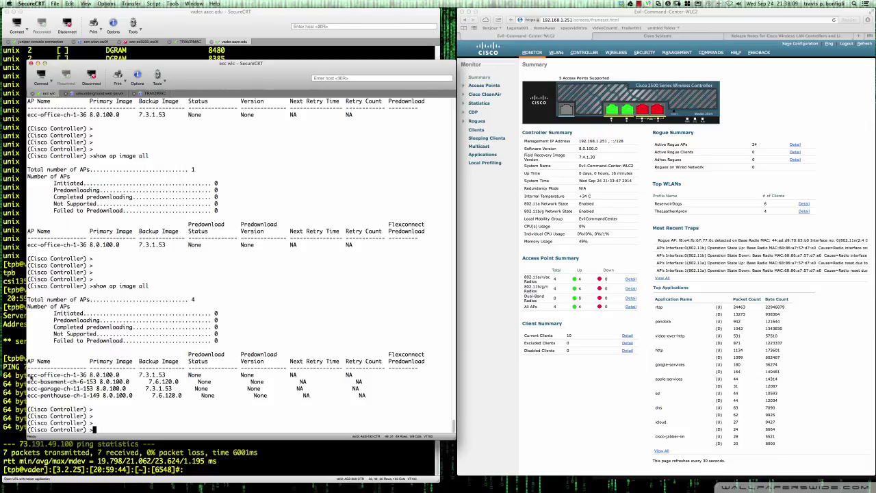
left_click_drag(28, 376, 186, 402)
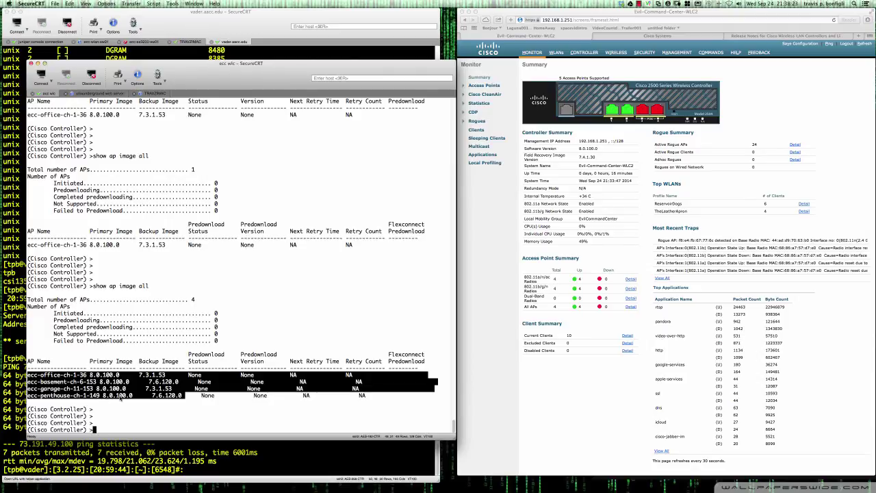
left_click(120, 414)
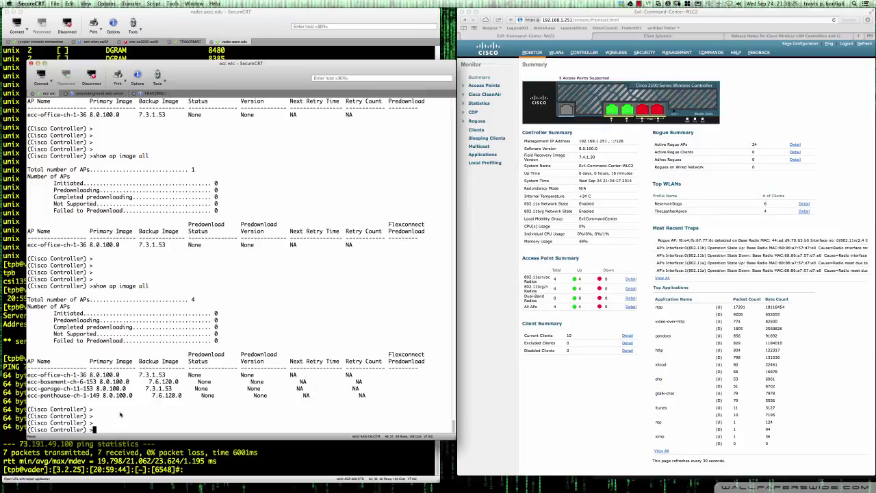